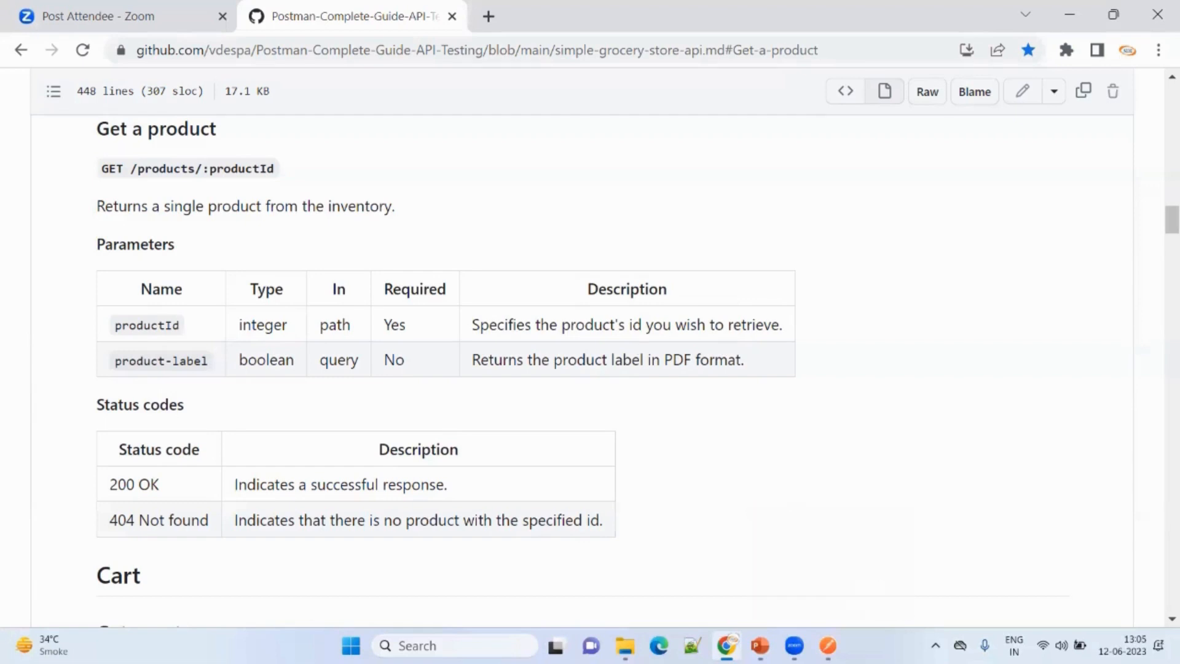
Switch to Postman, disable the category, results and name query parameters of the QueryParameter Example request, and save it.
mouse_move(829, 642)
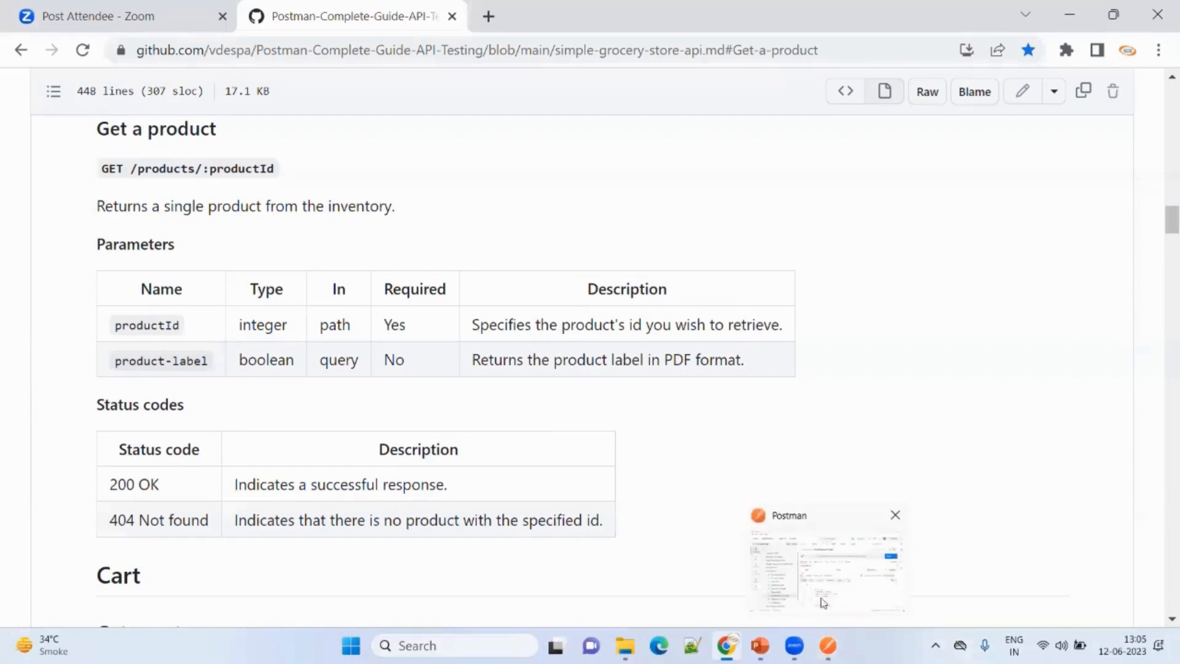
left_click(824, 584)
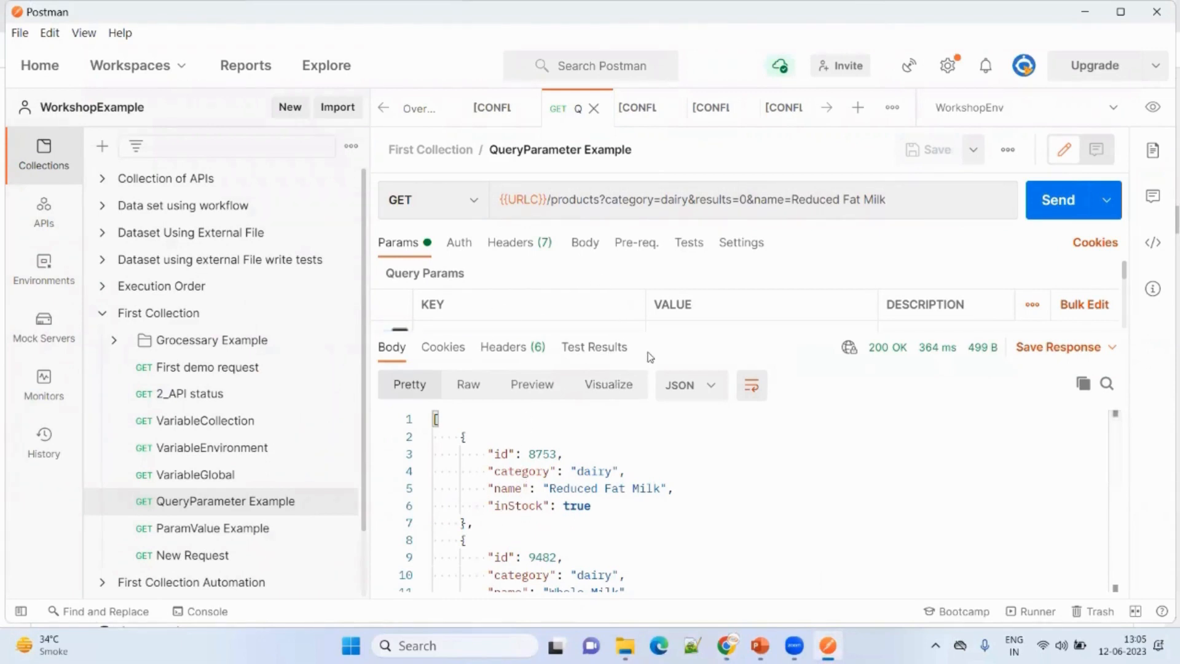
scroll(574, 526, "down", 5)
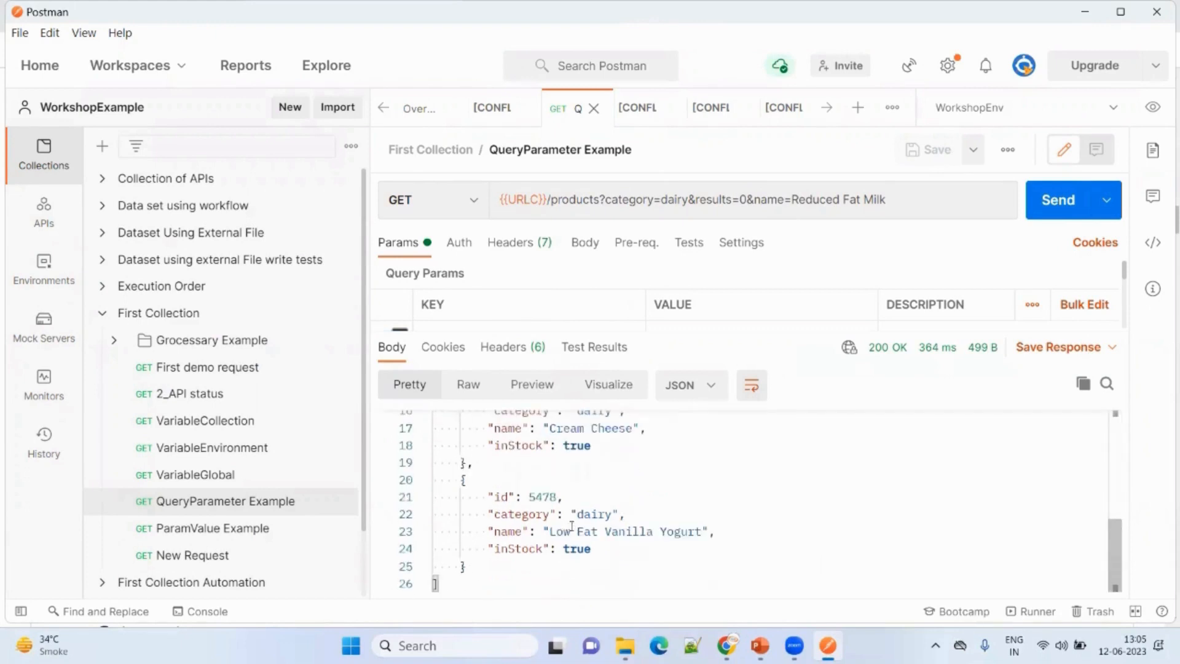
scroll(560, 526, "up", 3)
scroll(559, 526, "up", 3)
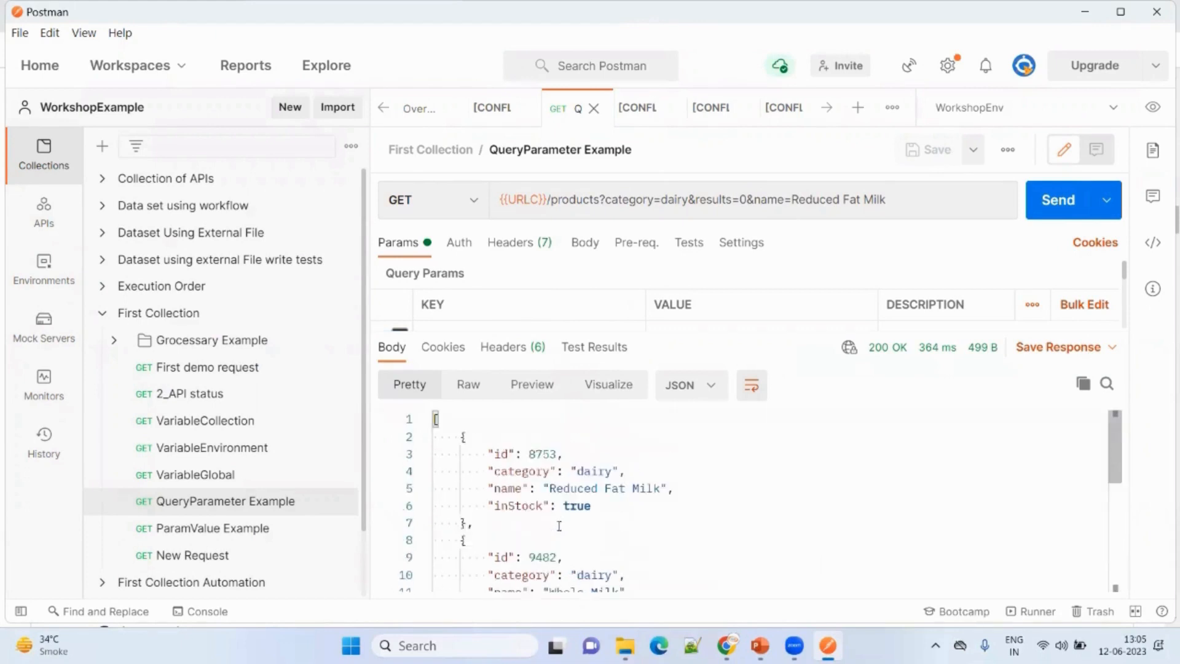
left_click_drag(605, 331, 599, 433)
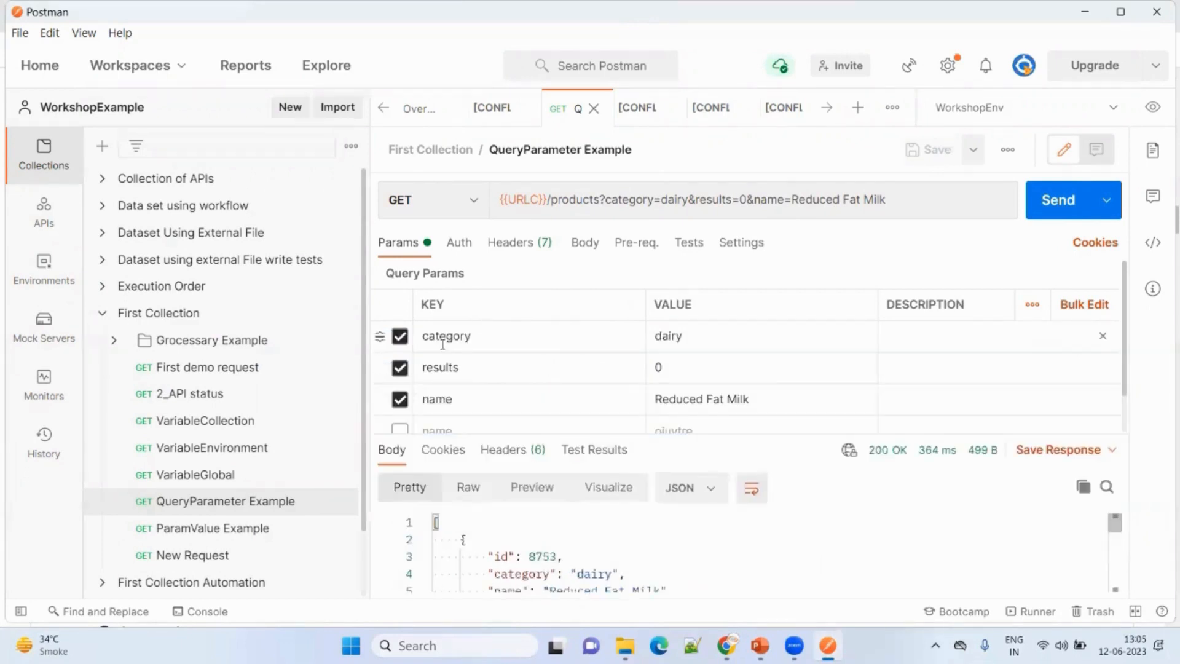
left_click(399, 335)
left_click(400, 367)
left_click(399, 399)
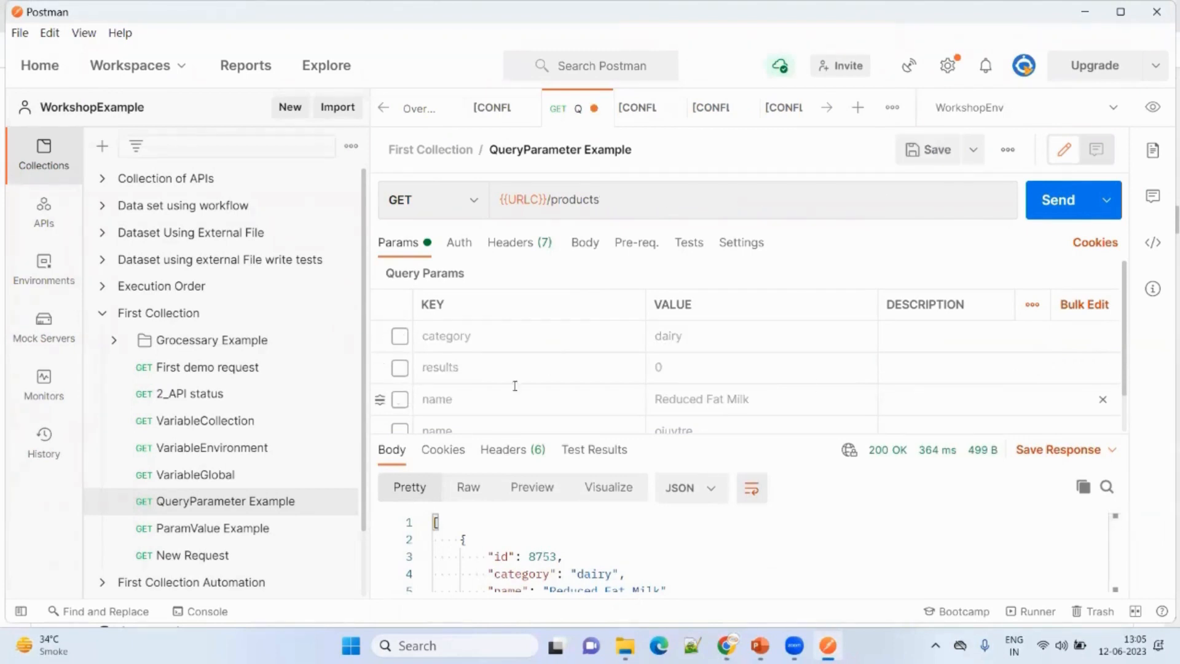
left_click(946, 149)
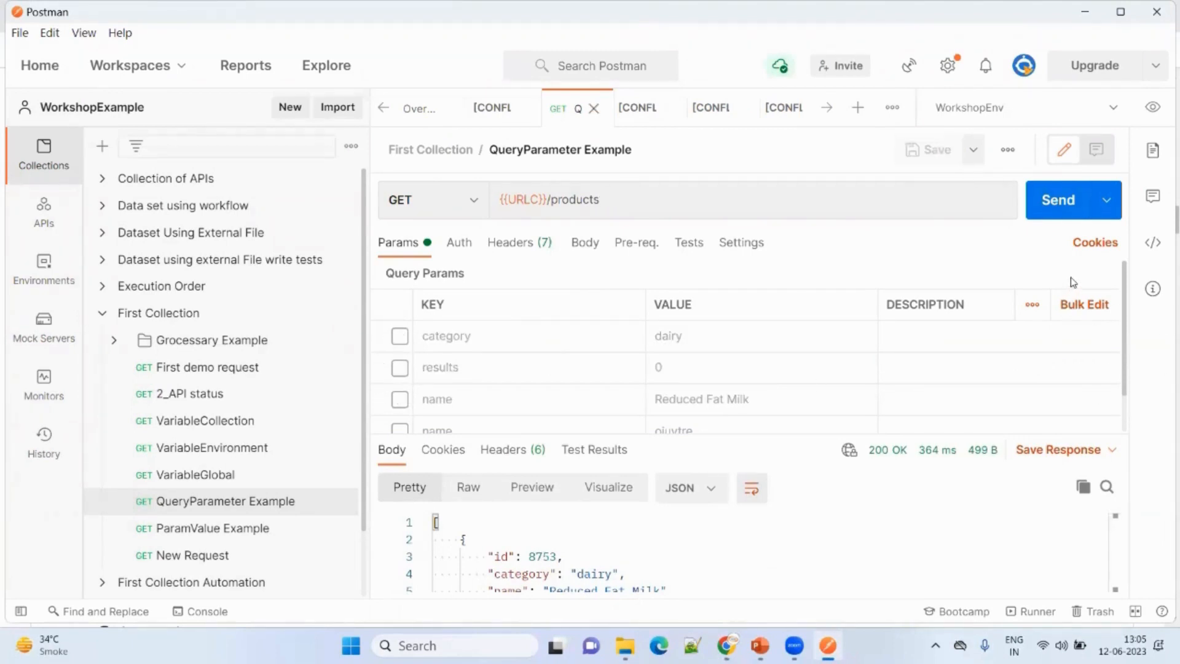
Send the request for all products and select the first coffee product's id, 4643, in the response body.
left_click(1057, 202)
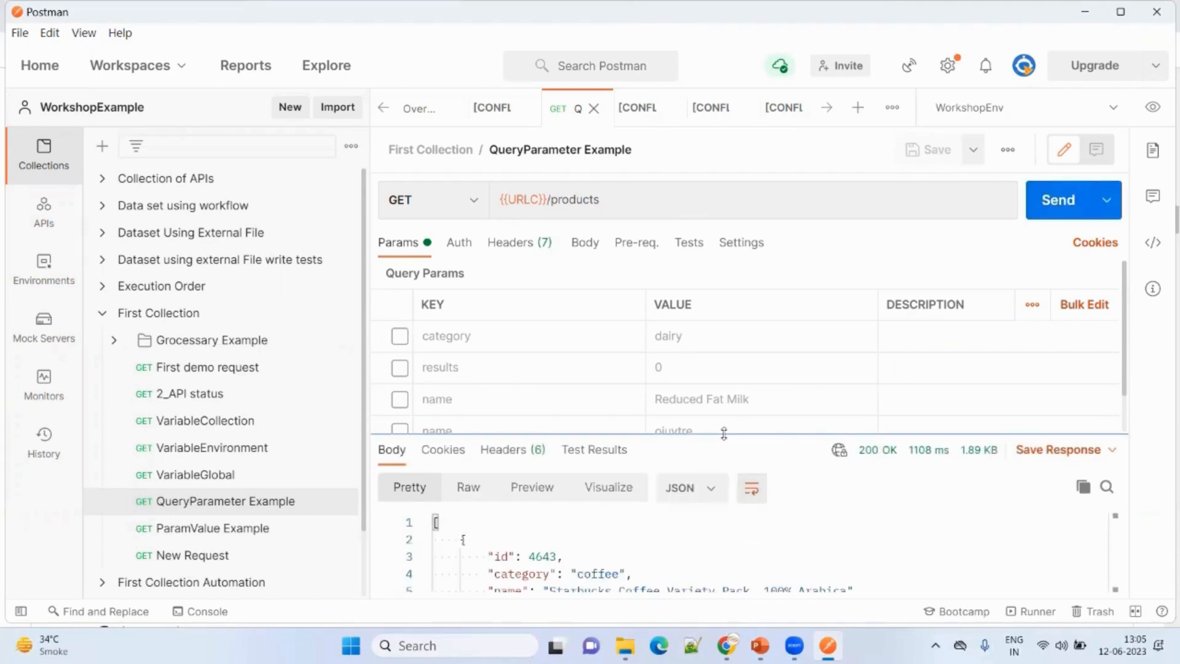
left_click_drag(723, 433, 802, 194)
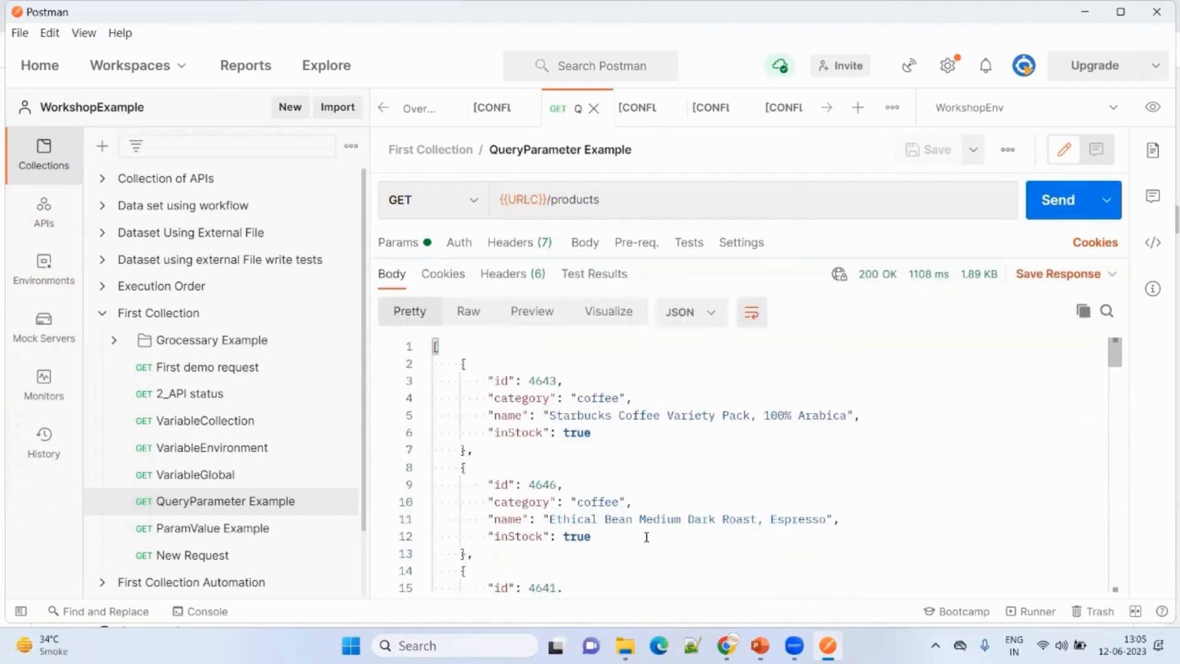
scroll(690, 519, "down", 5)
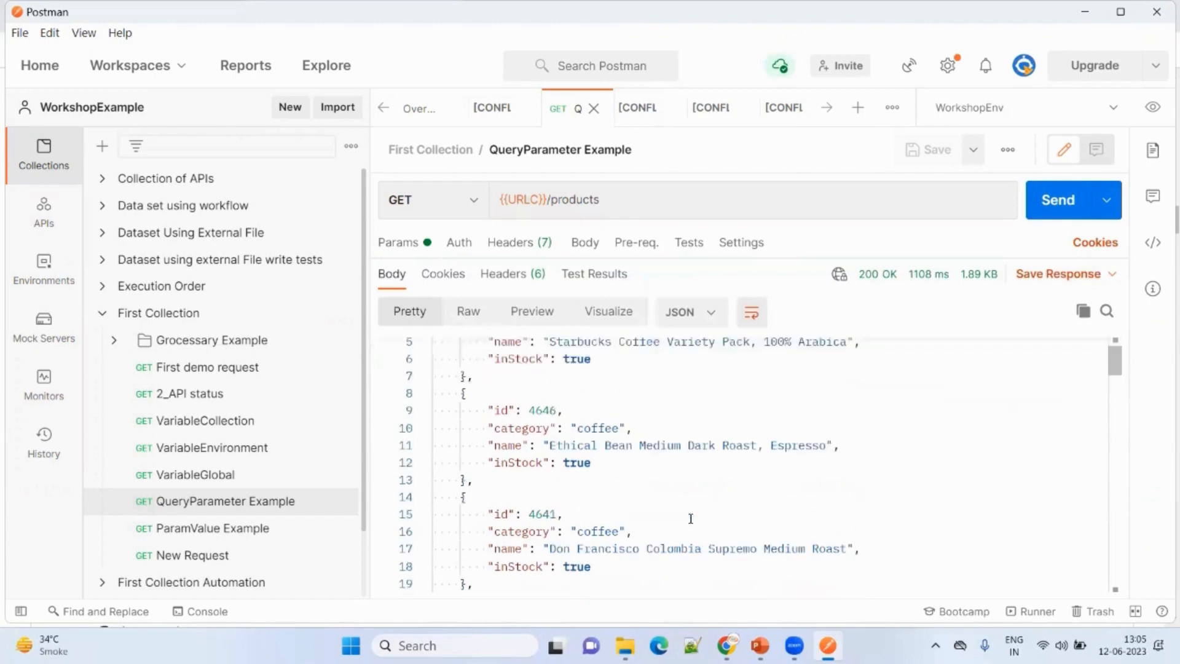
scroll(679, 518, "up", 5)
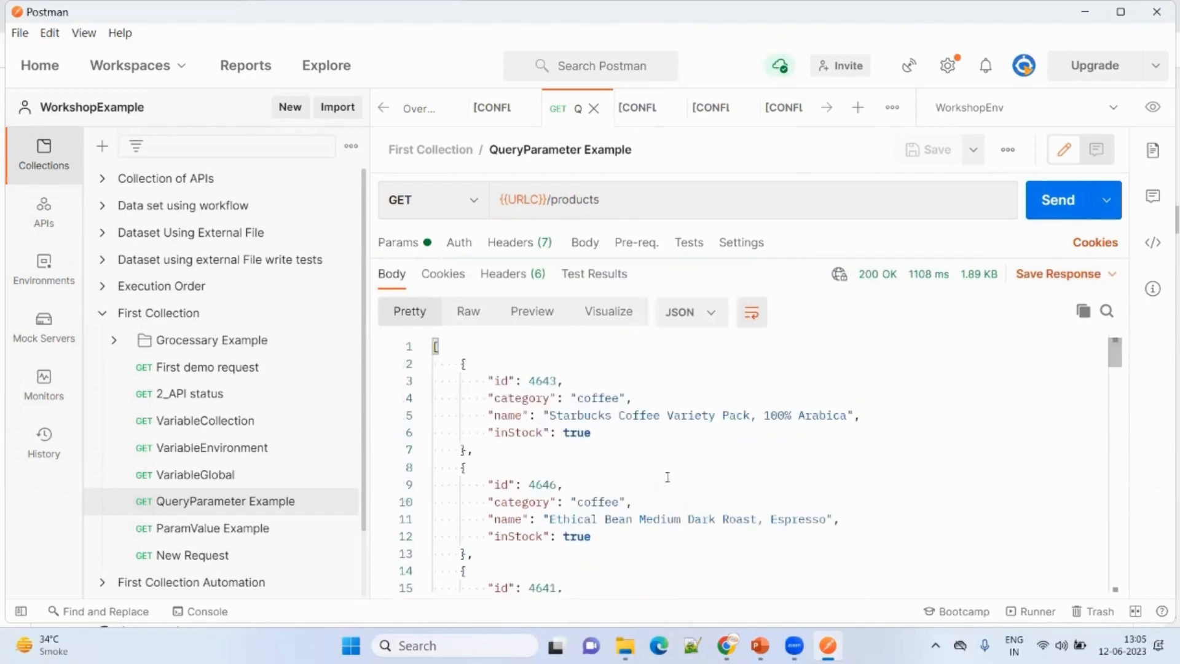
double_click(540, 381)
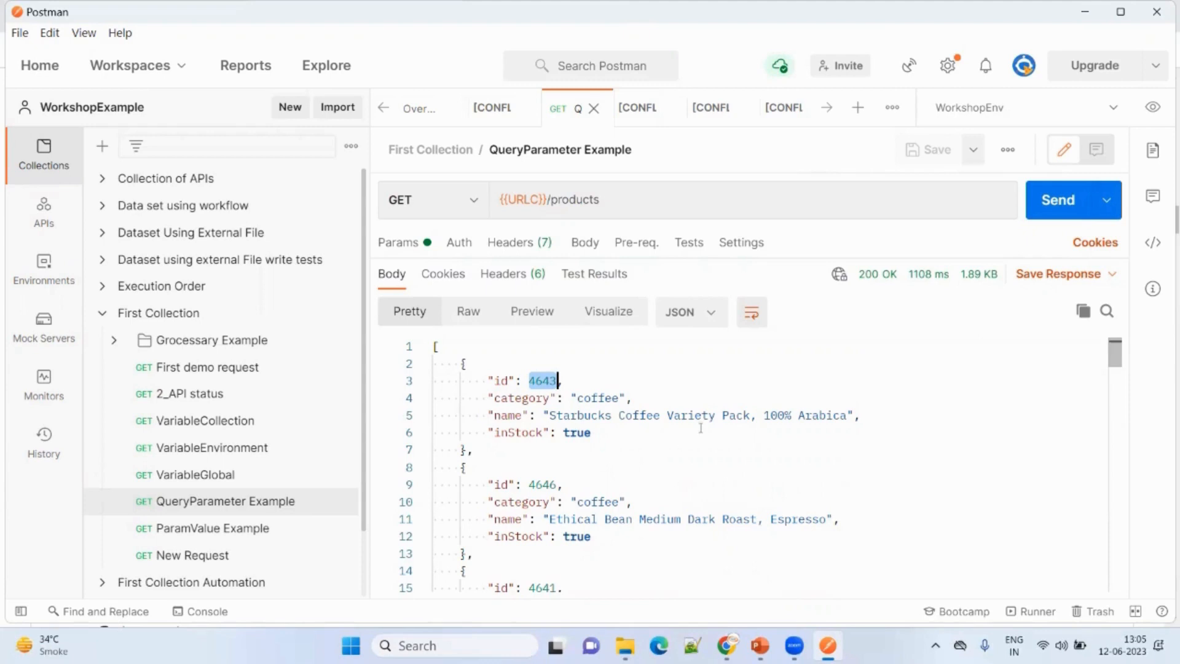
Open the ParamValue Example request and consult the "Get a product" section of the API documentation in Chrome.
left_click(272, 529)
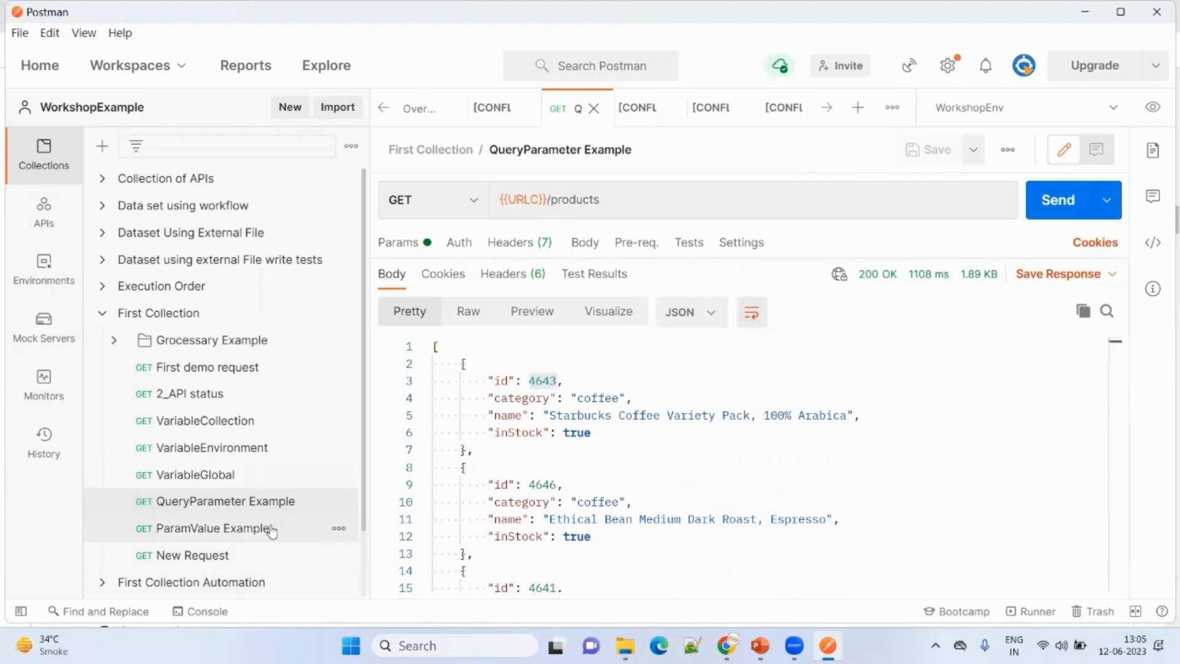
left_click(675, 205)
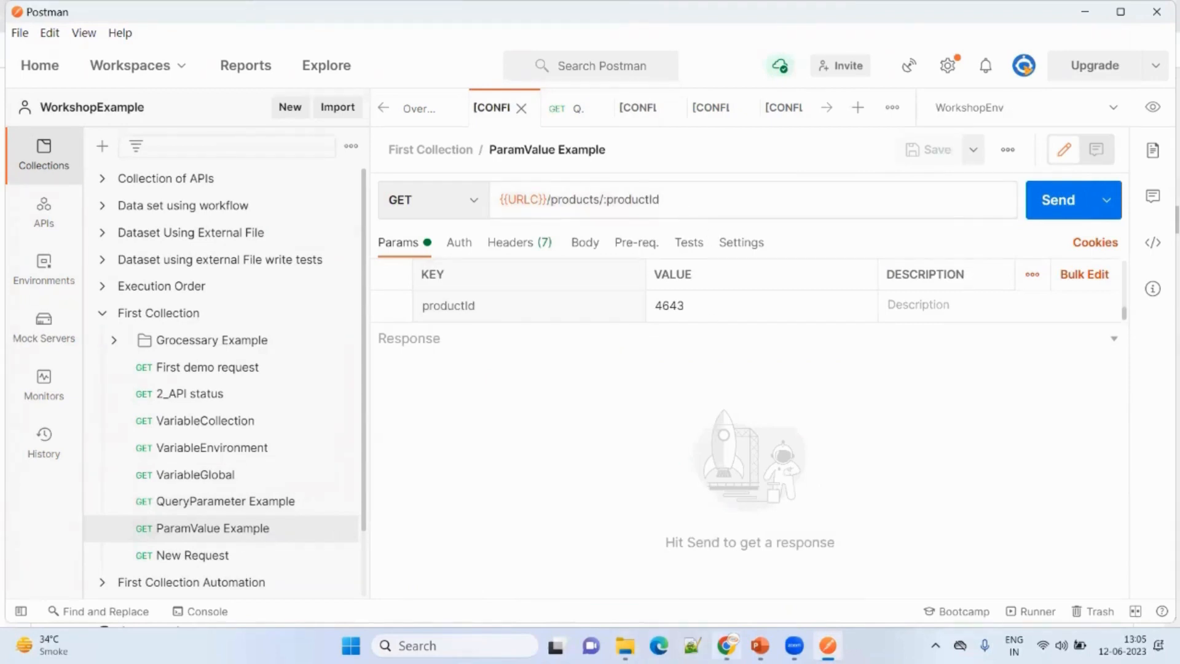
mouse_move(726, 645)
left_click(719, 588)
scroll(233, 424, "up", 2)
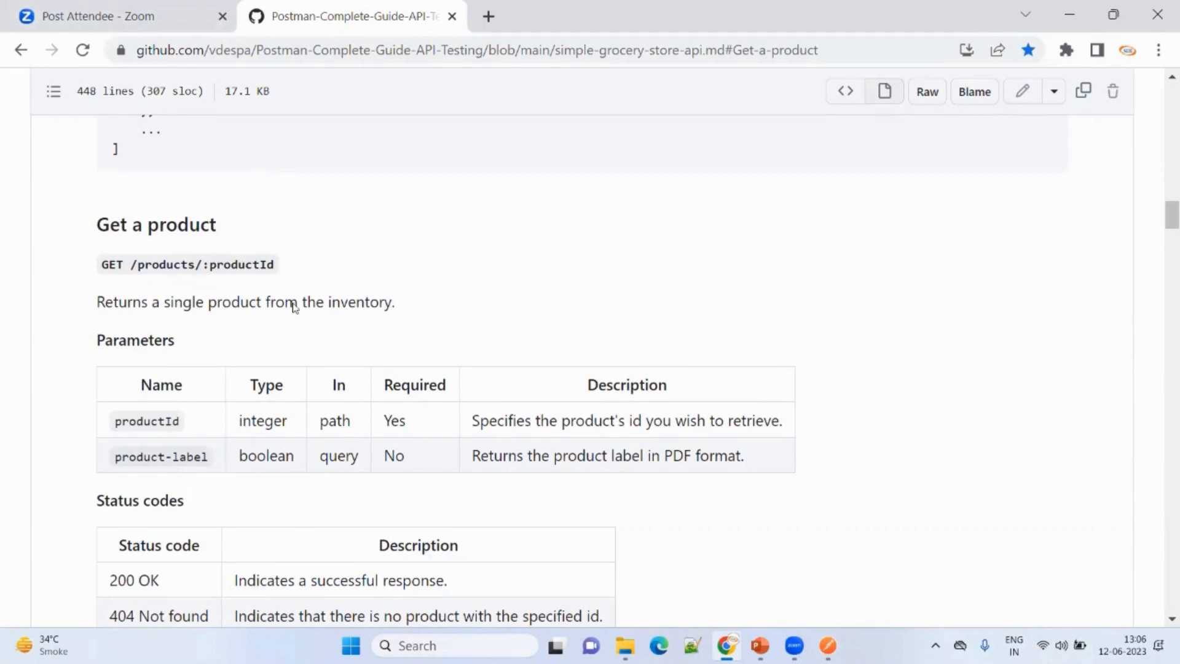
Switch back to Postman and complete the ParamValue Example request URL as {{URLC}}/products/:productId.
left_click(828, 645)
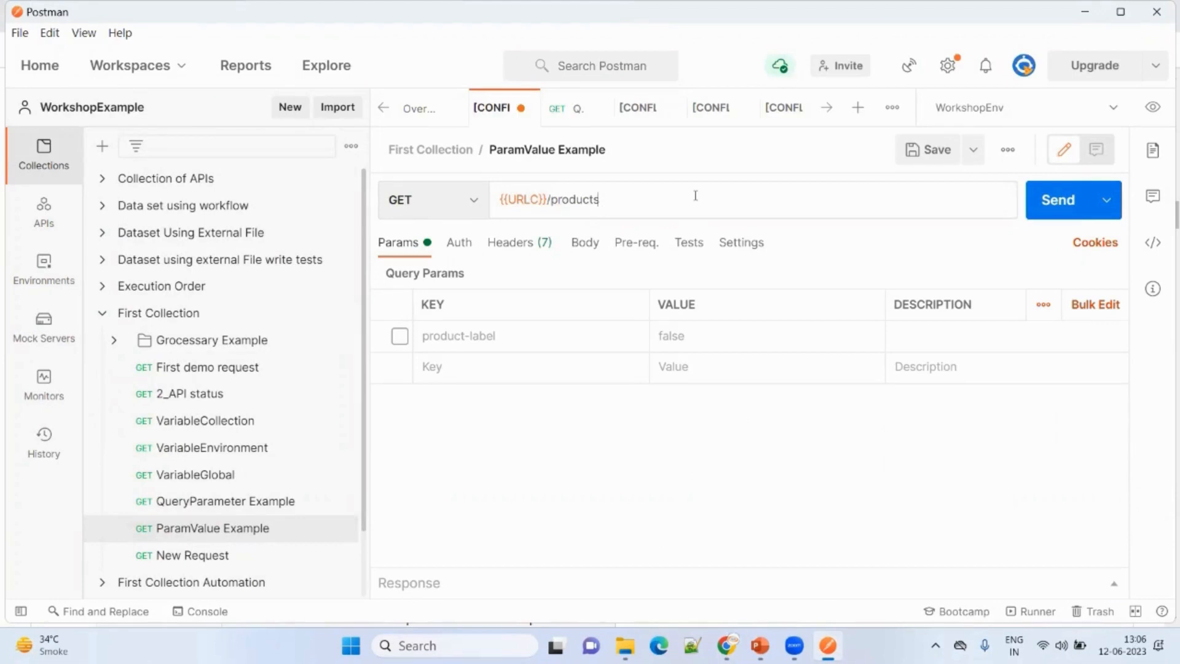
left_click(695, 196)
type("/")
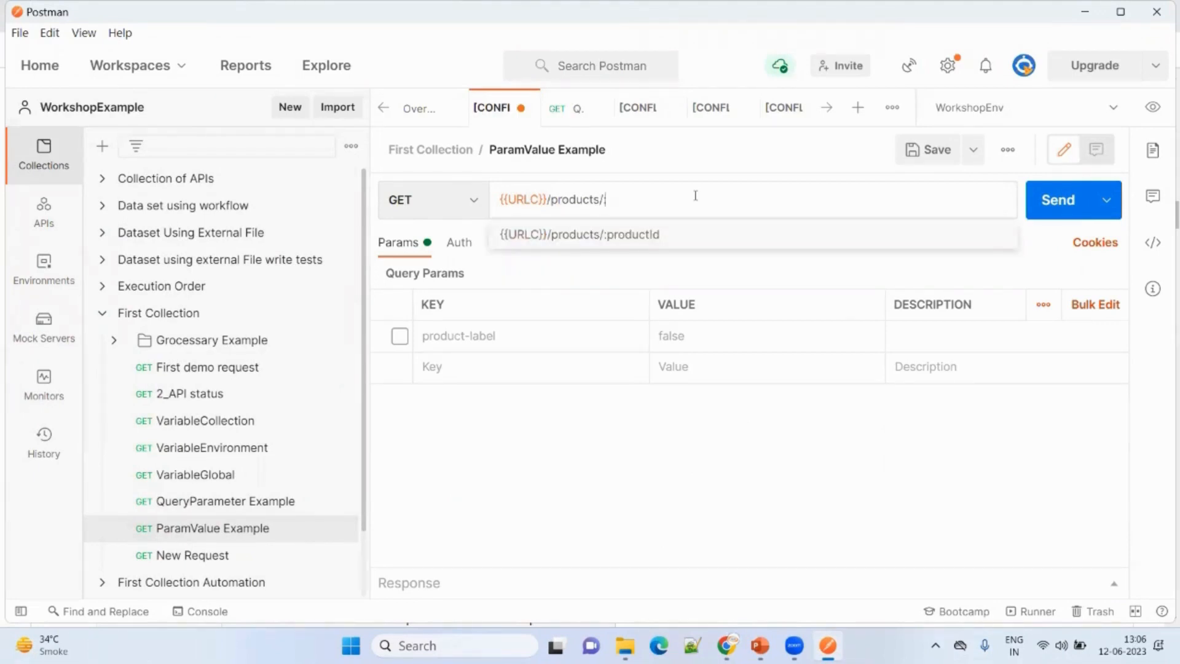
type(":pr")
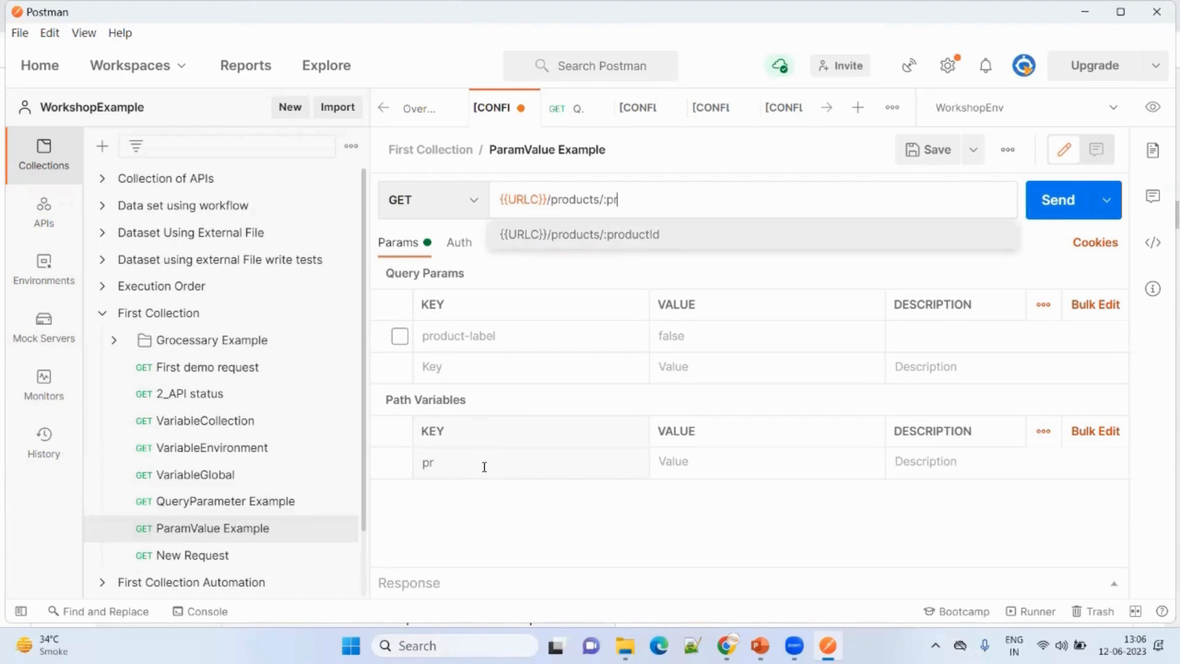
type("oduct")
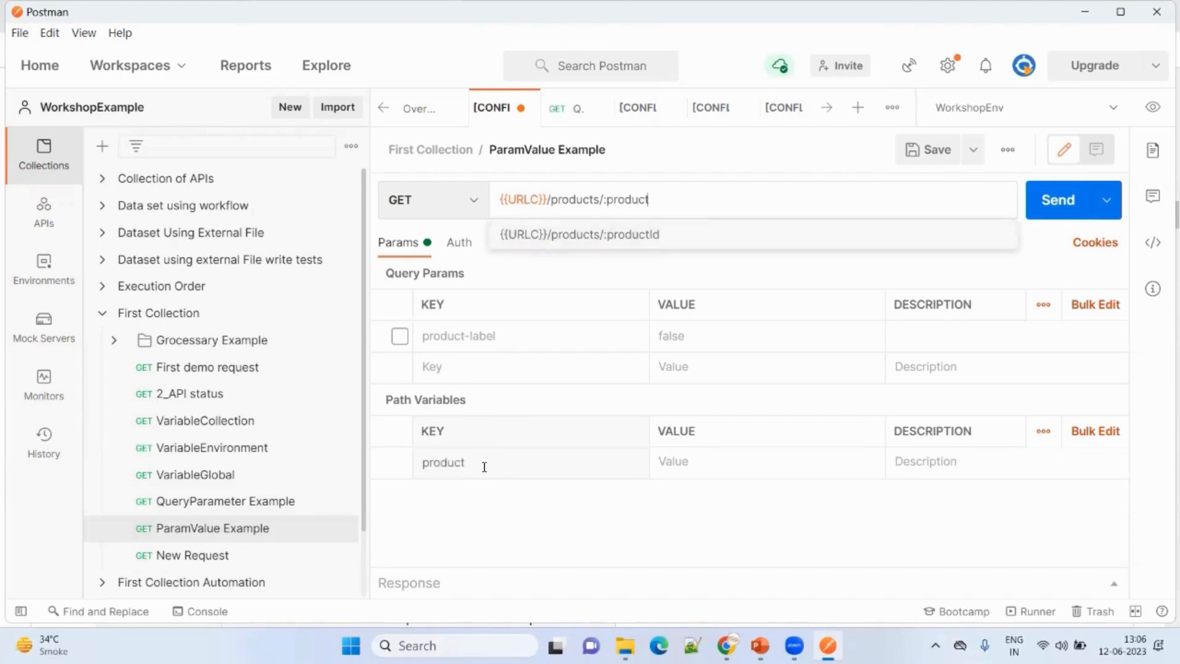
type("Id")
Set the productId path variable to 4643 and save the ParamValue Example request.
left_click(695, 464)
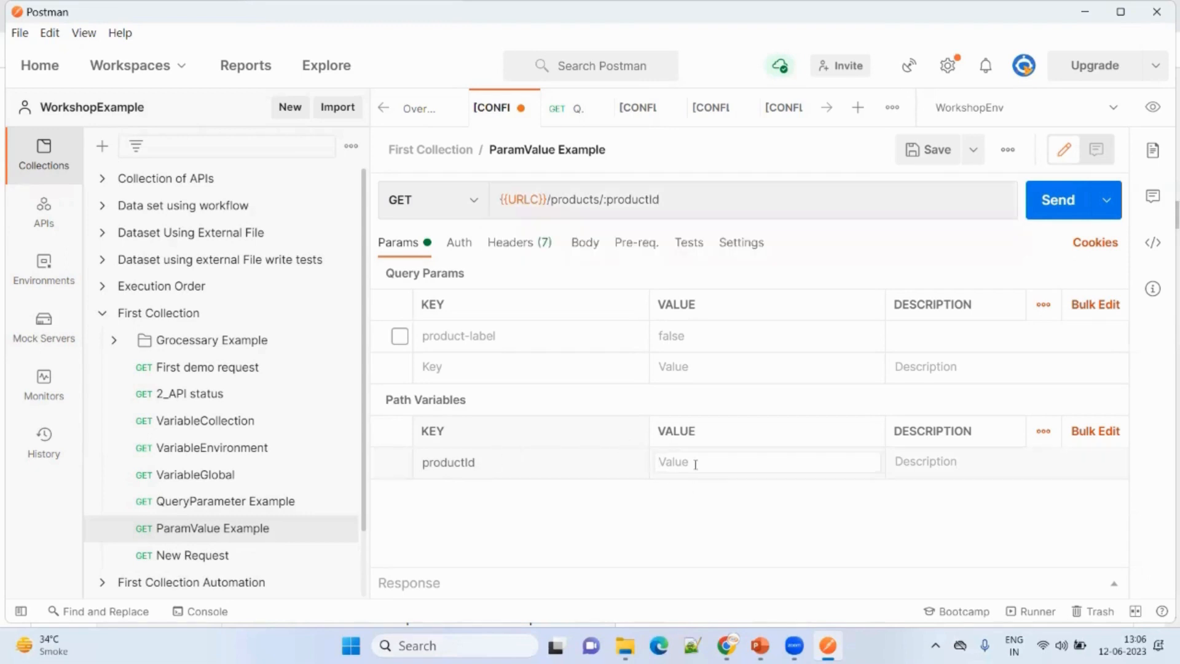
type("4643")
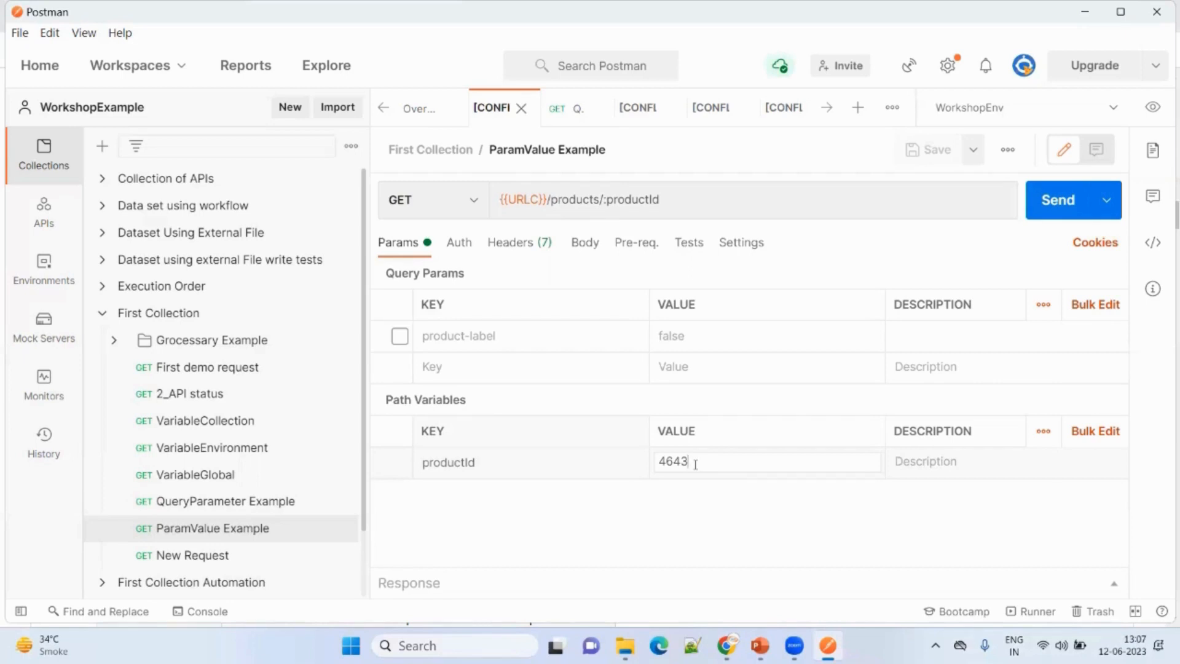
left_click(732, 523)
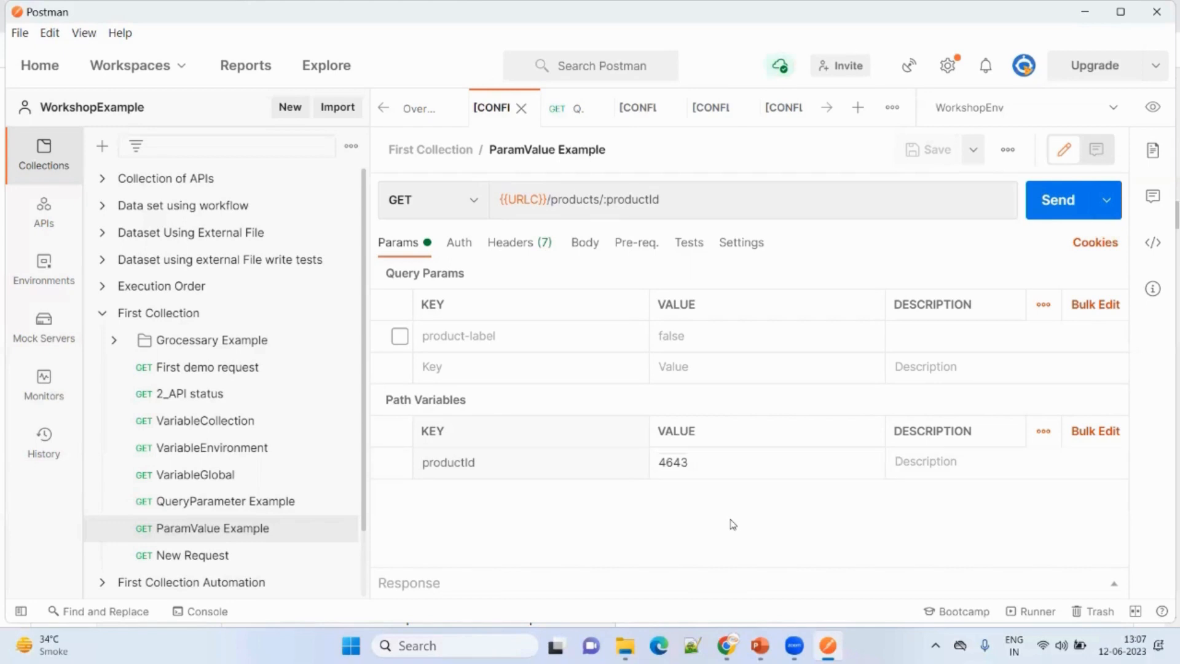
Send the ParamValue Example request and examine the product details in the response body.
left_click(1051, 198)
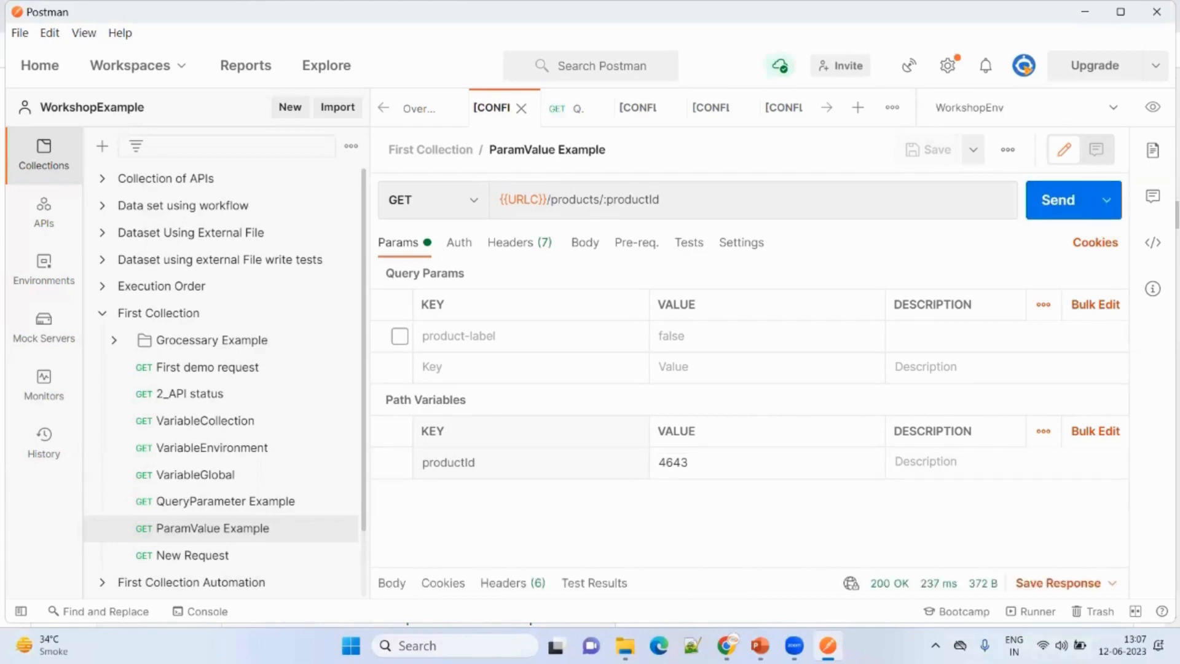
left_click_drag(774, 560, 803, 335)
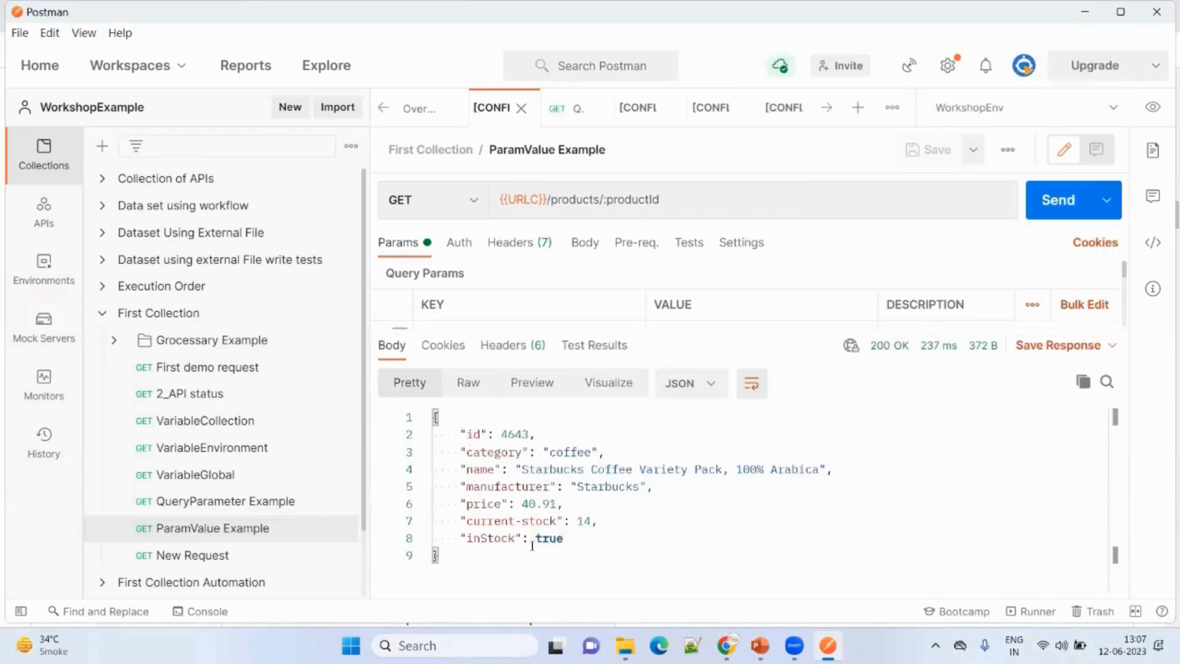
left_click_drag(706, 332, 720, 510)
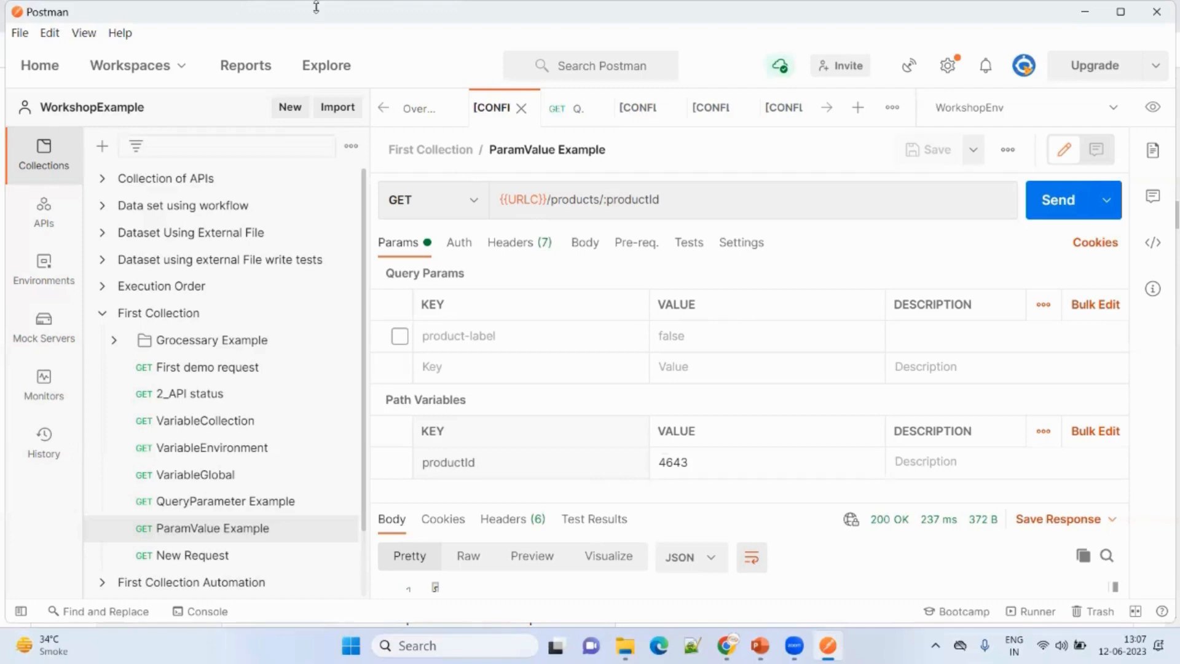
Show the Postman Console docked in the main window and clear its logs.
left_click(86, 33)
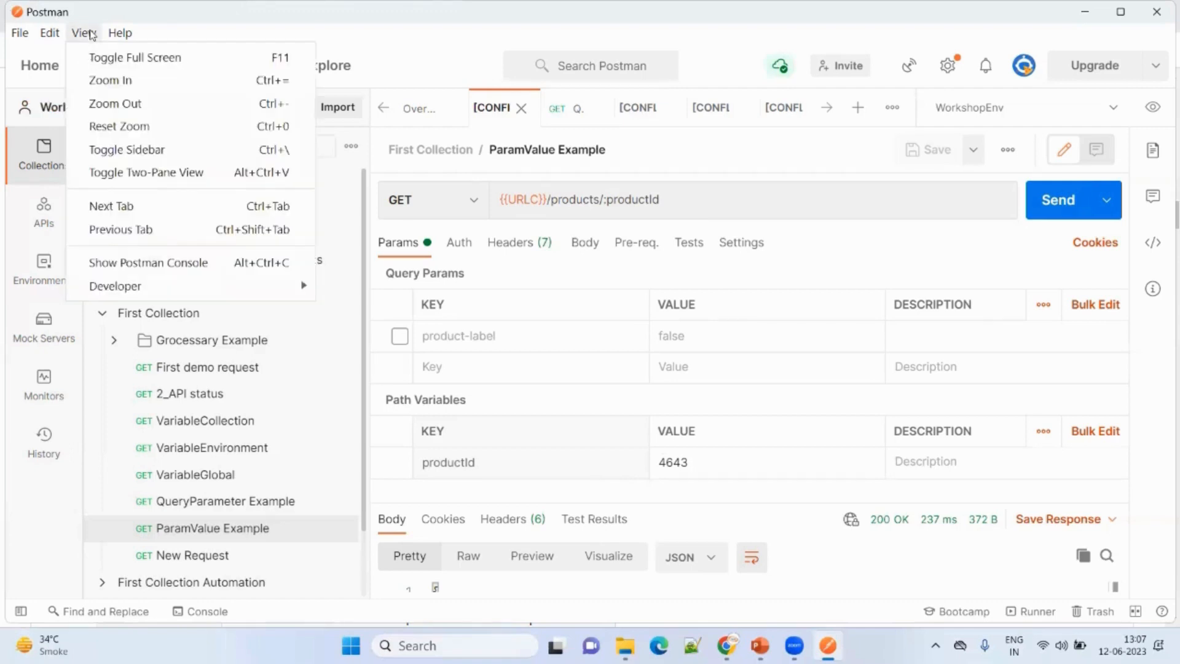
left_click(148, 263)
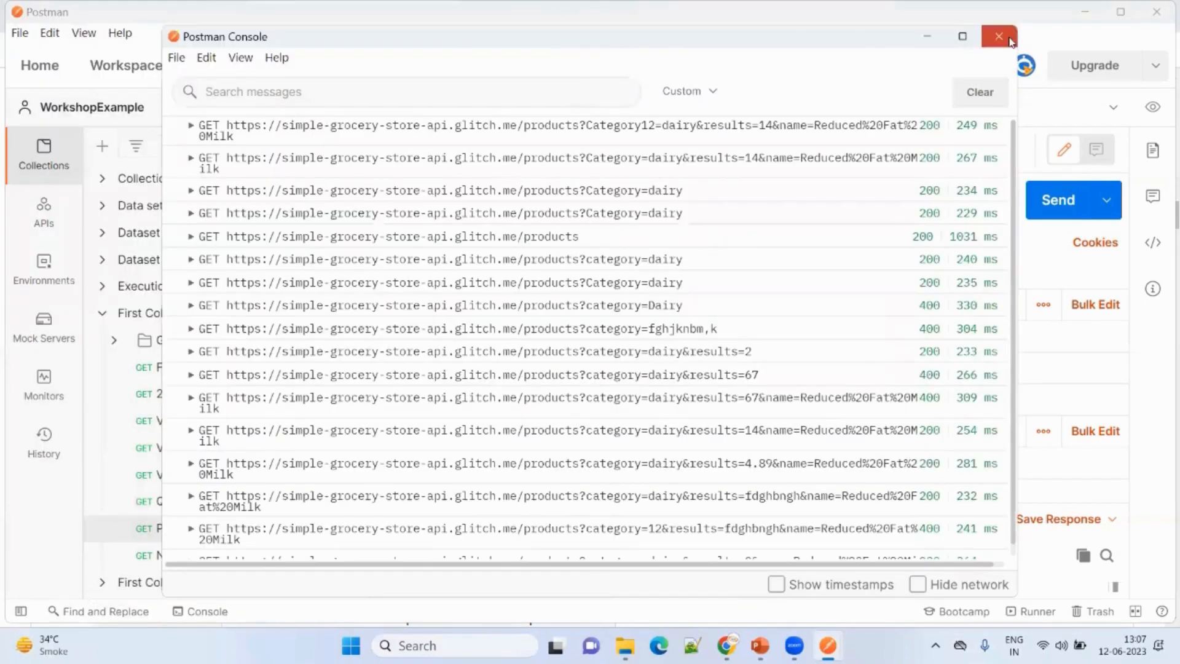
left_click(196, 613)
left_click(196, 615)
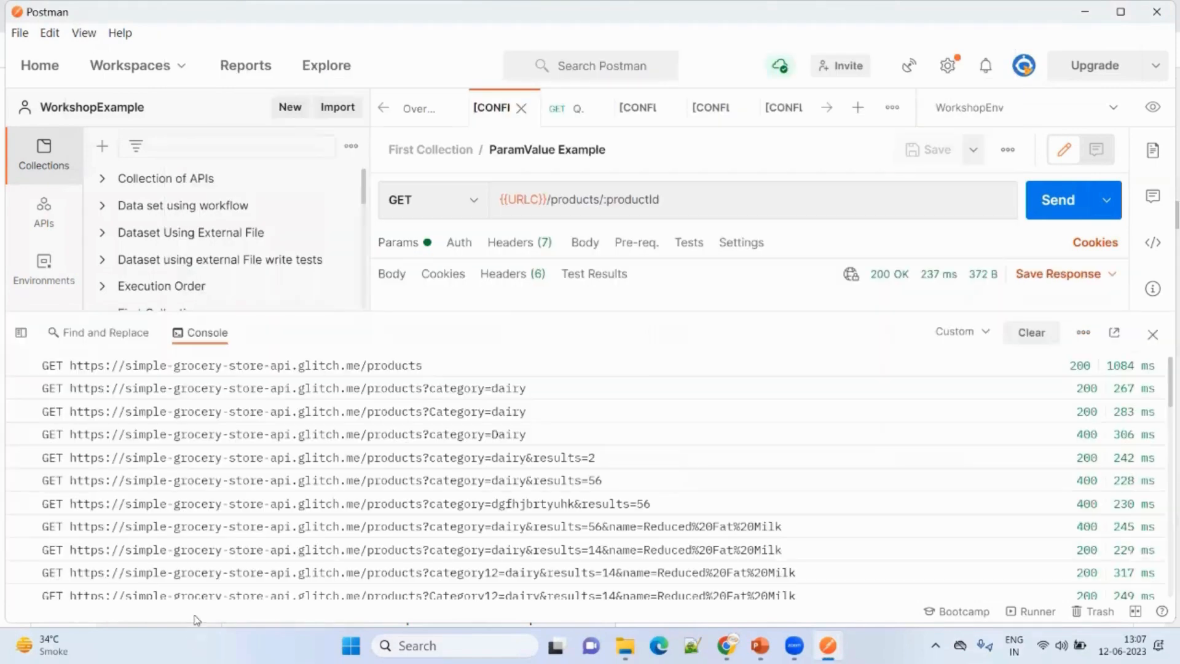
left_click(1031, 332)
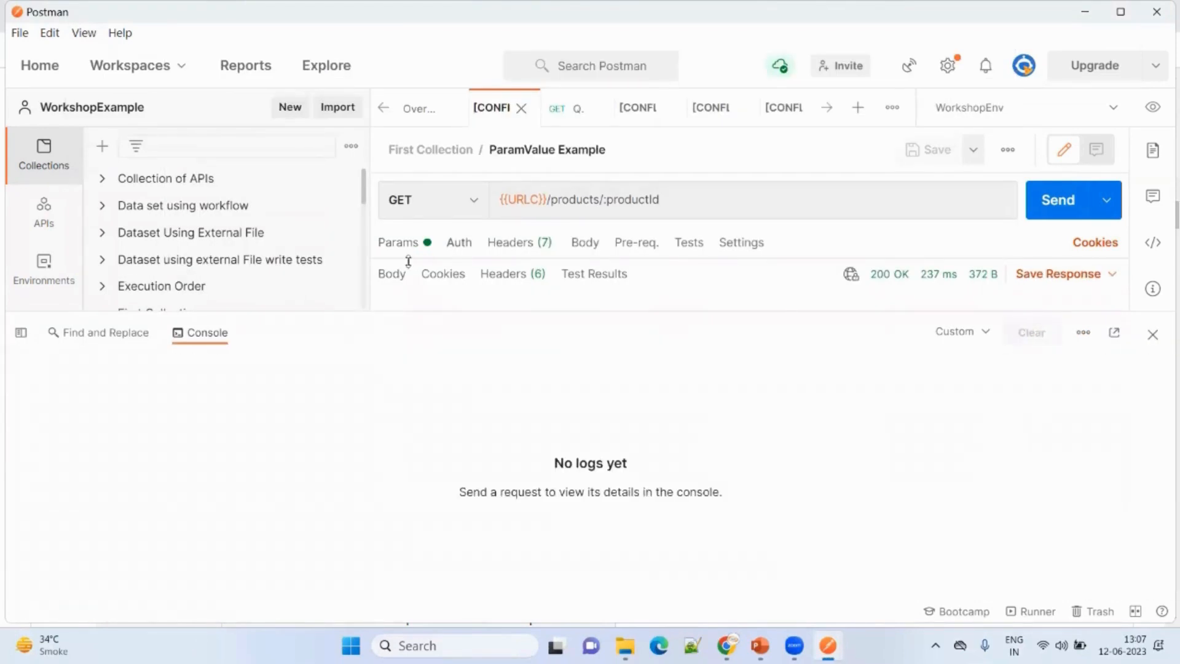
Enable the category query parameter in the QueryParameter Example request, save it and send it.
left_click_drag(365, 182, 359, 278)
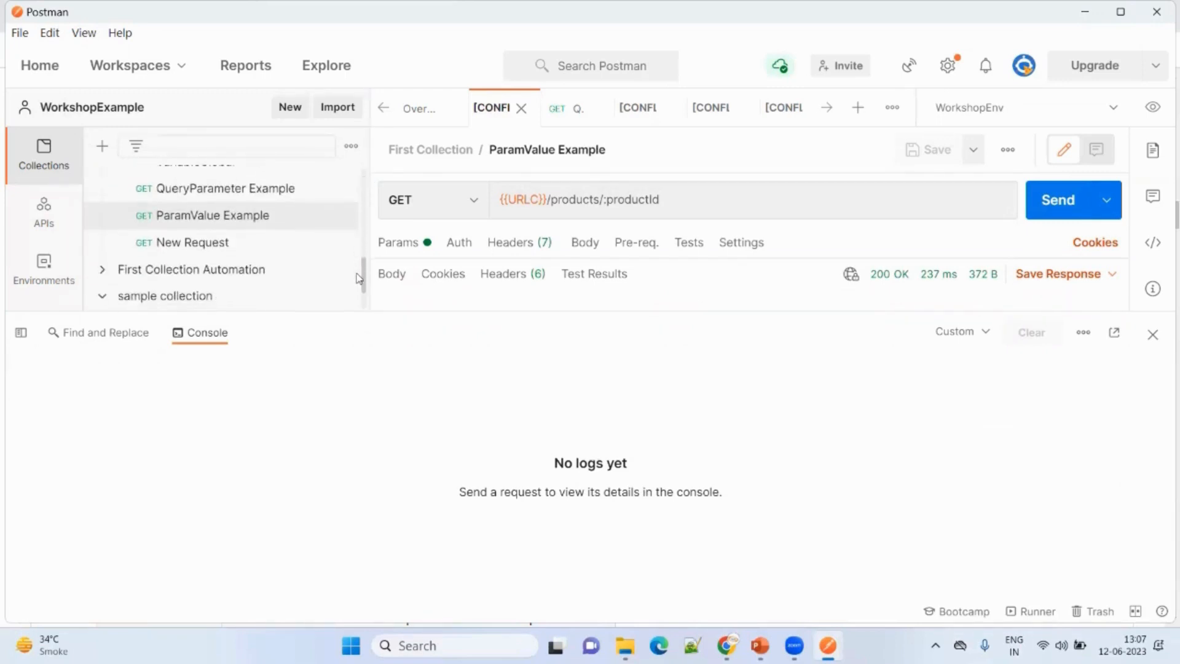
left_click(230, 188)
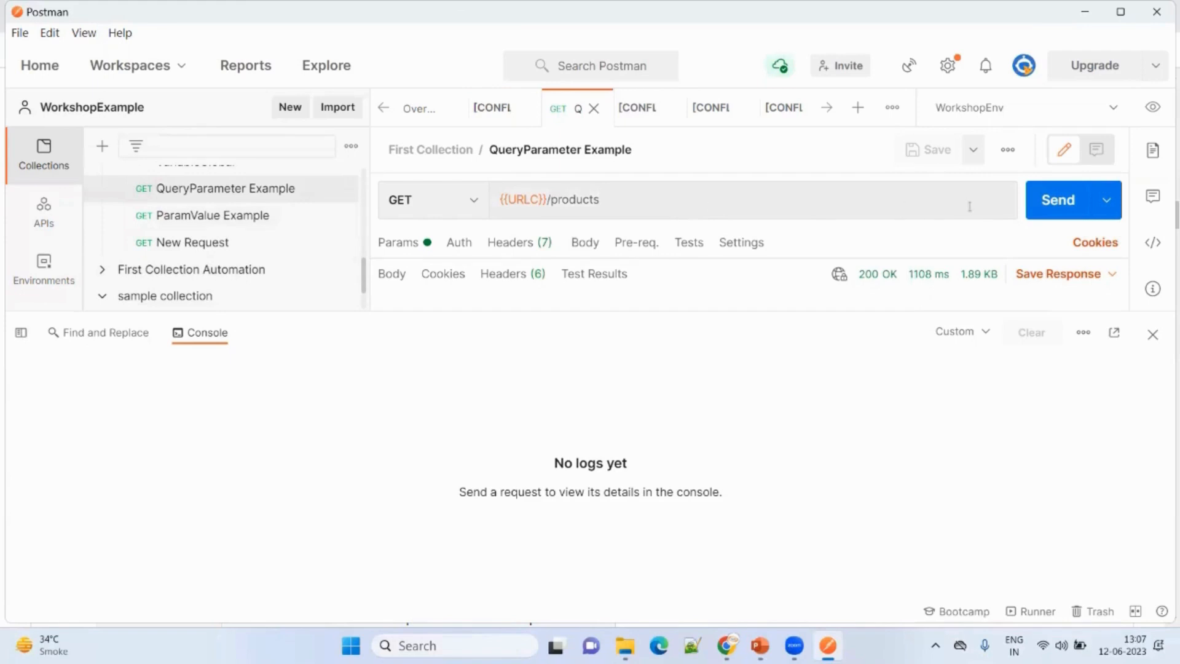
left_click_drag(620, 312, 622, 410)
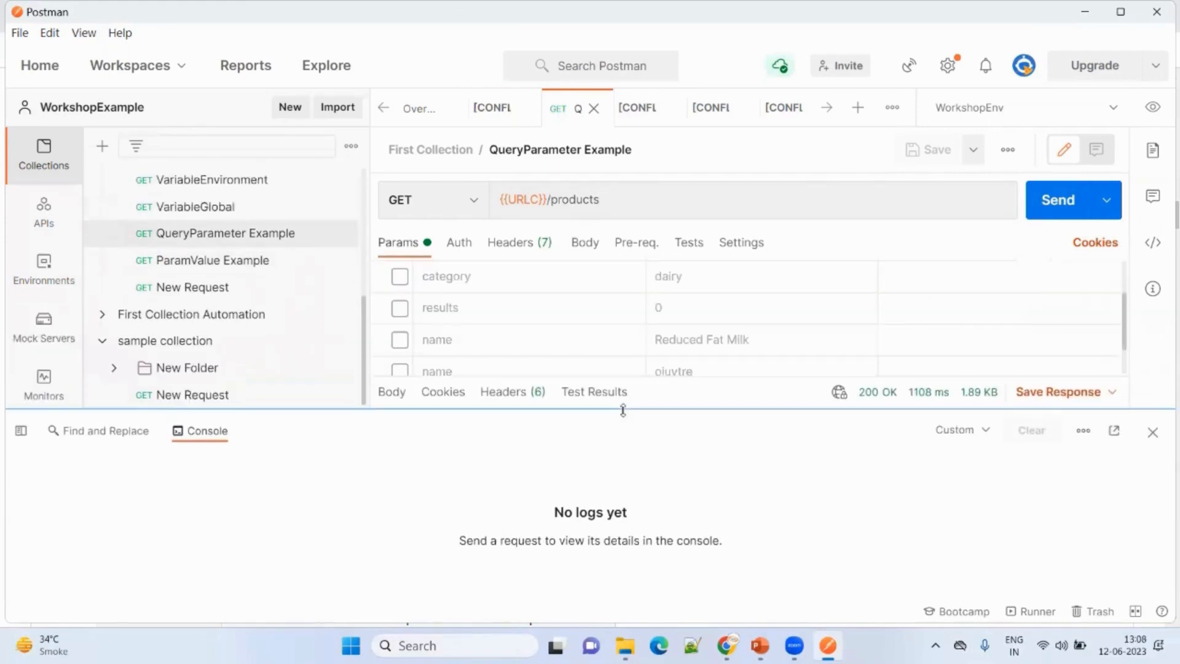
left_click(399, 277)
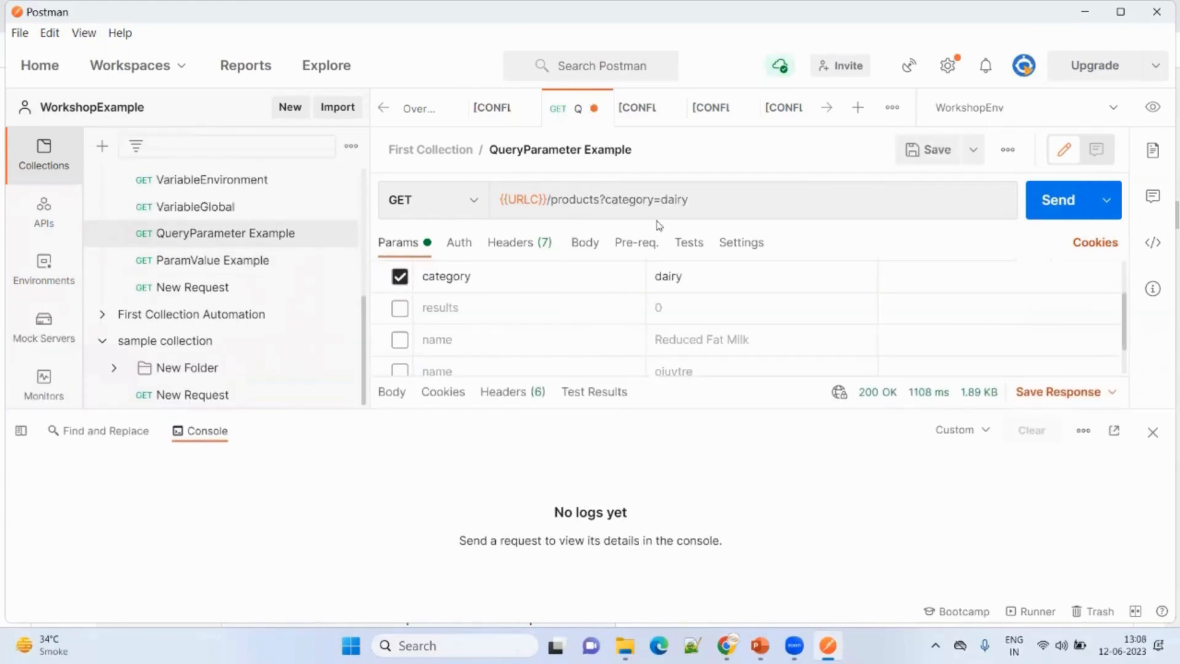
left_click(927, 150)
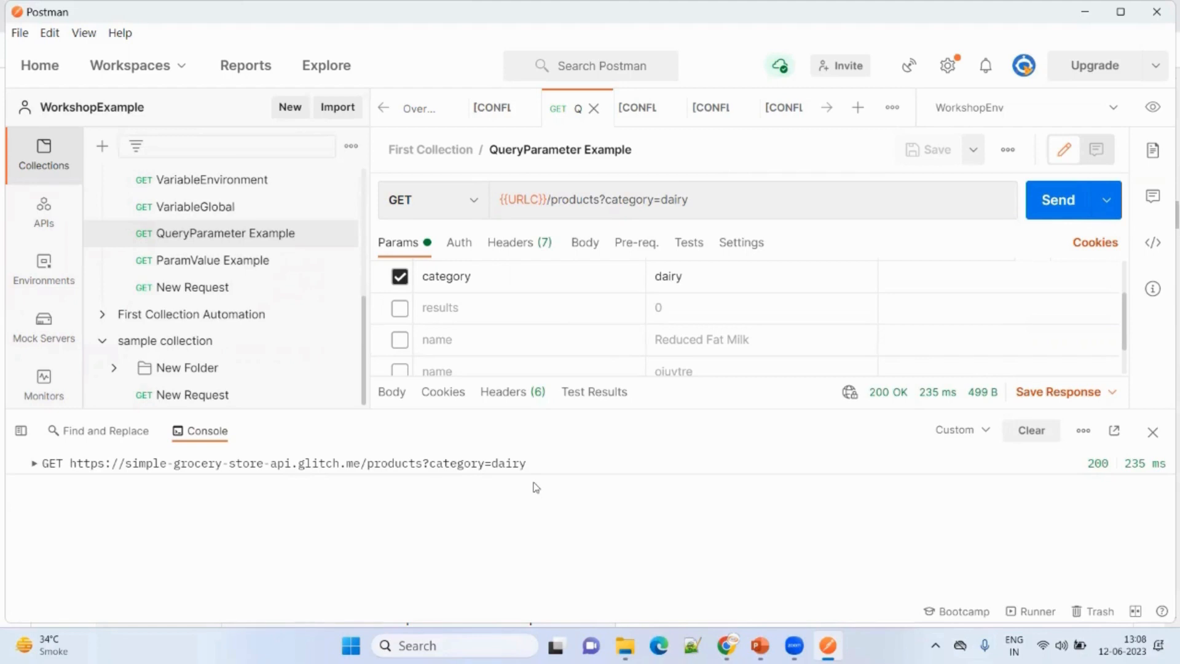
Send the ParamValue Example request and inspect the product ID and headers of its console entry.
left_click(222, 264)
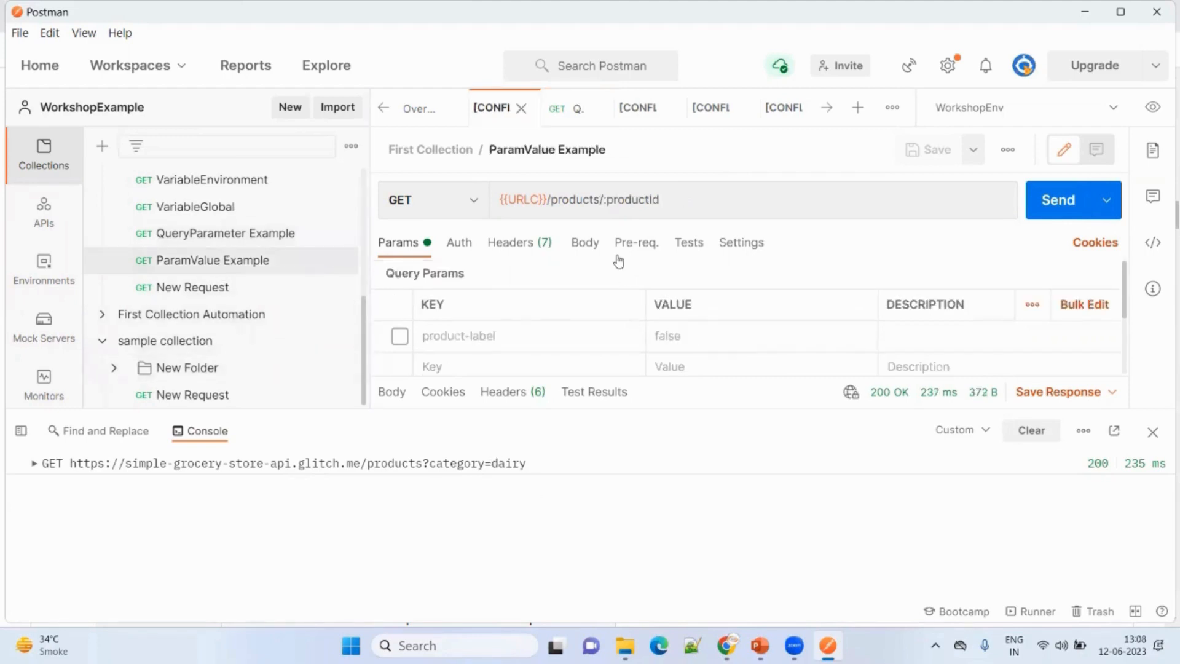
left_click(1050, 201)
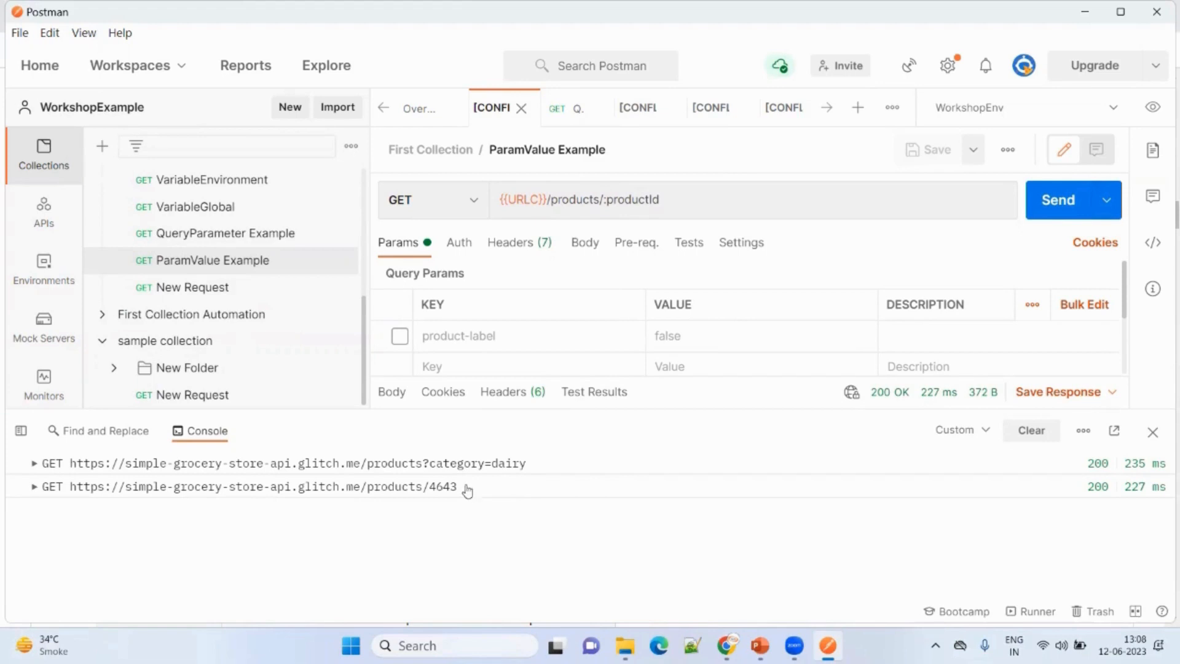
left_click_drag(466, 489, 428, 487)
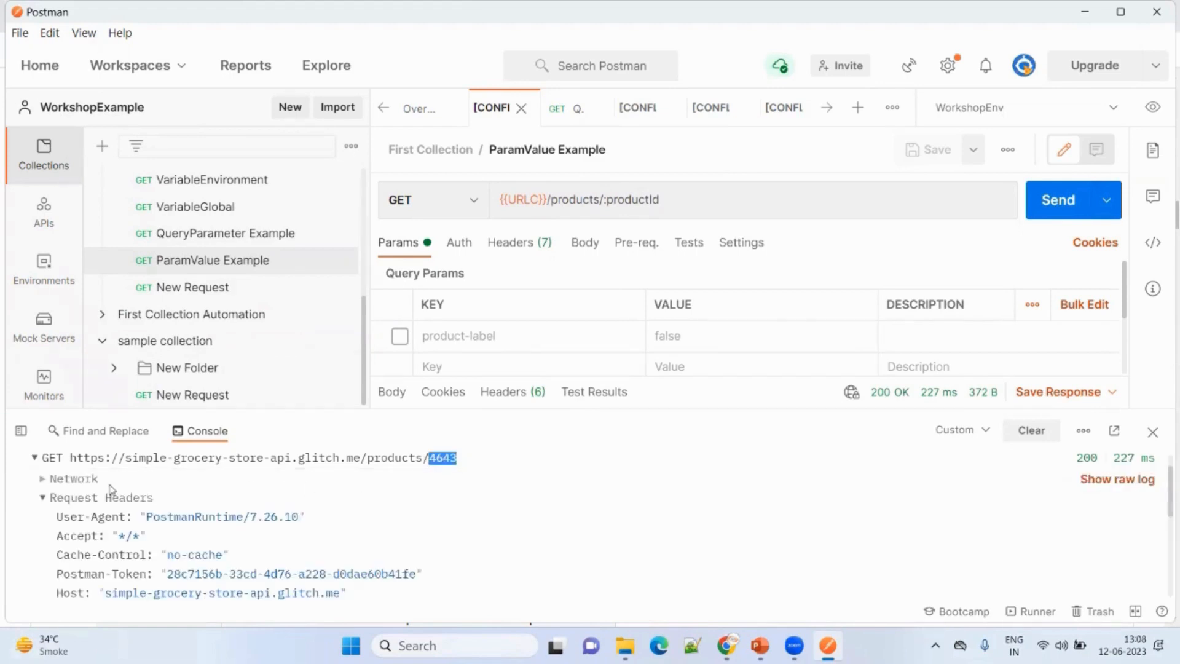
left_click(36, 458)
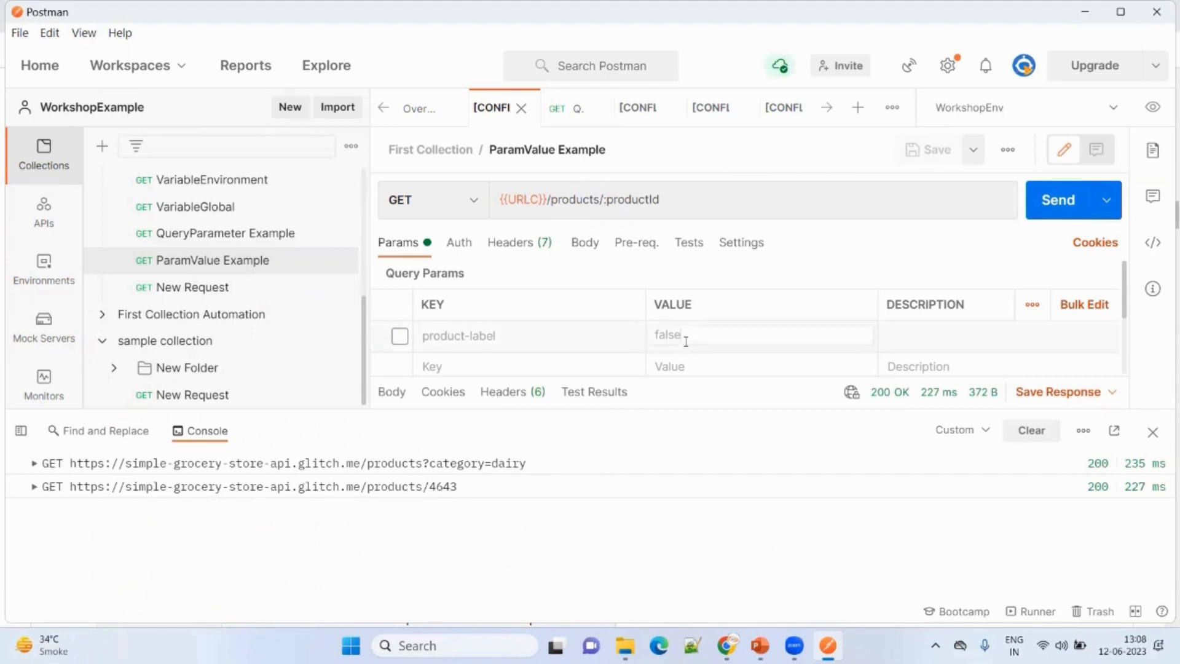
Set the productId path variable to 4609, save the request by overwriting the existing version, and send it.
scroll(682, 340, "down", 2)
left_click(694, 363)
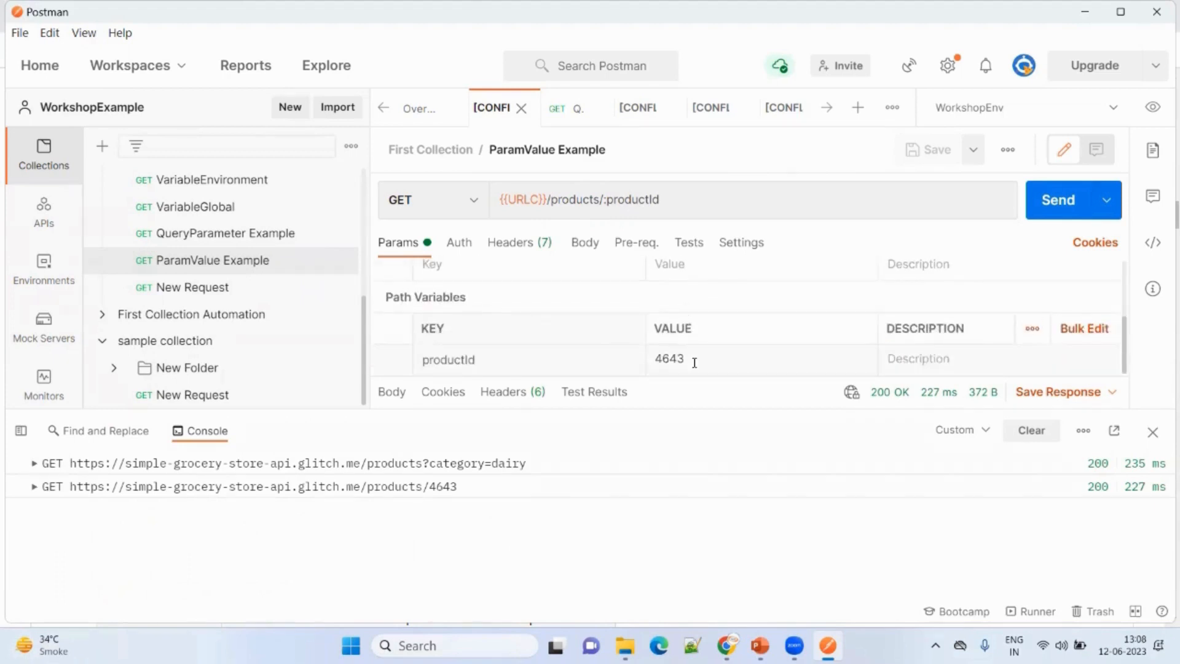
key("BackSpace")
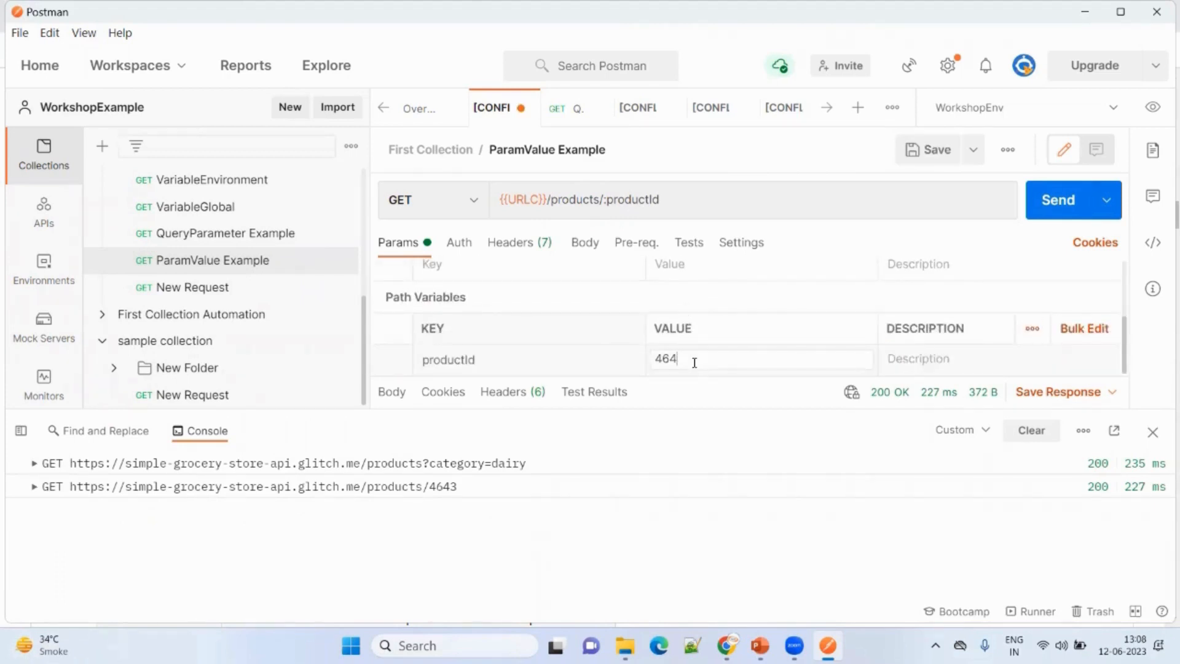
key("BackSpace")
type("09")
left_click(727, 409)
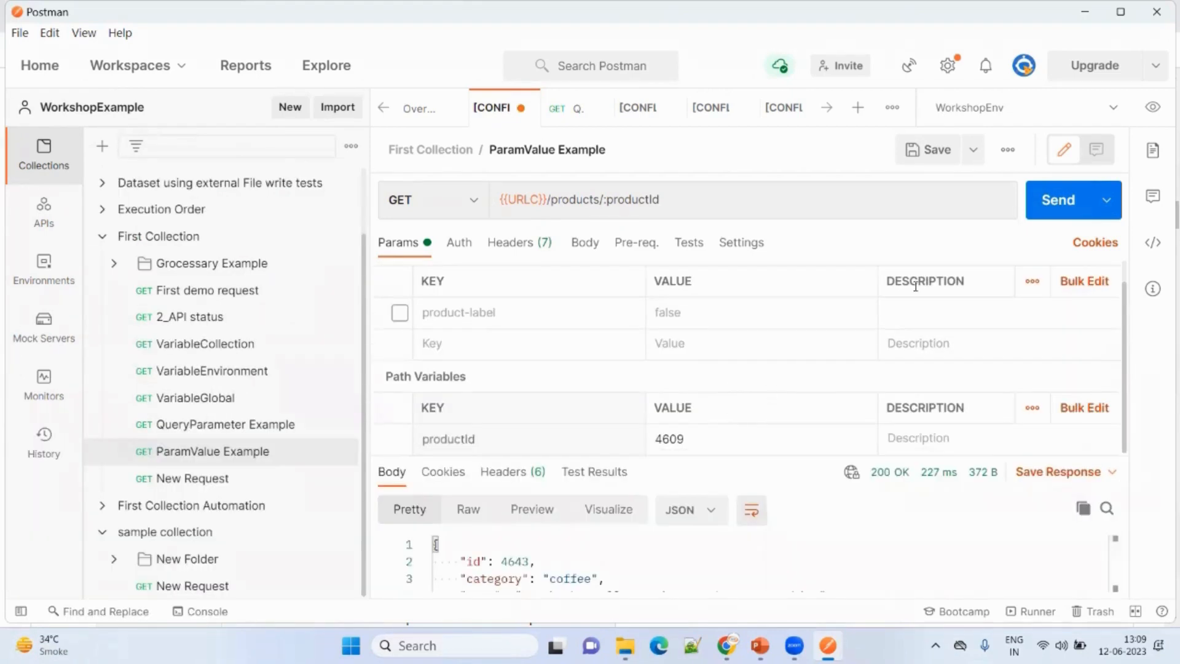
left_click(929, 150)
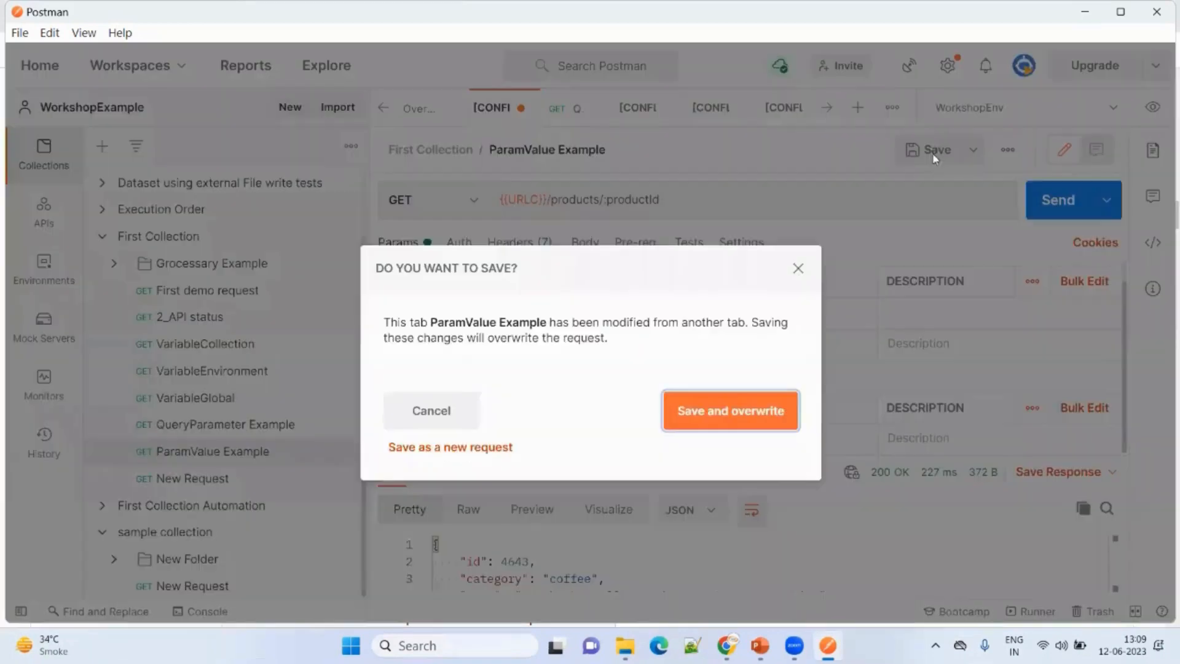
left_click(731, 410)
left_click(1052, 205)
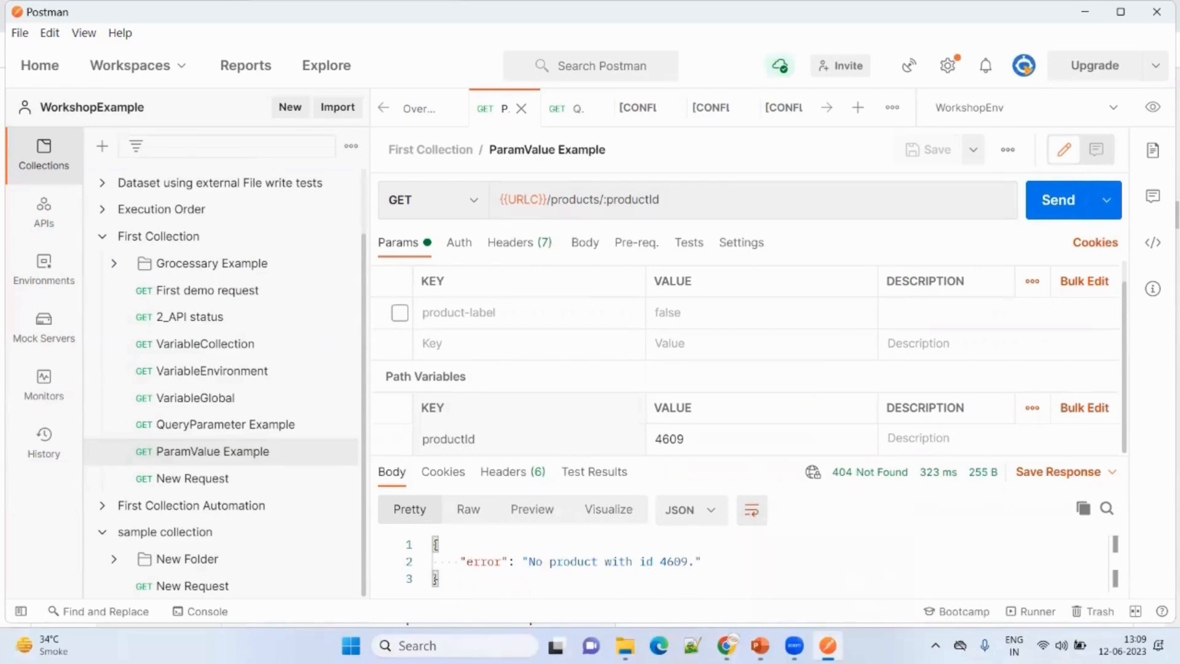
Reopen the console and inspect the details of the logged request for product 4609.
left_click(216, 613)
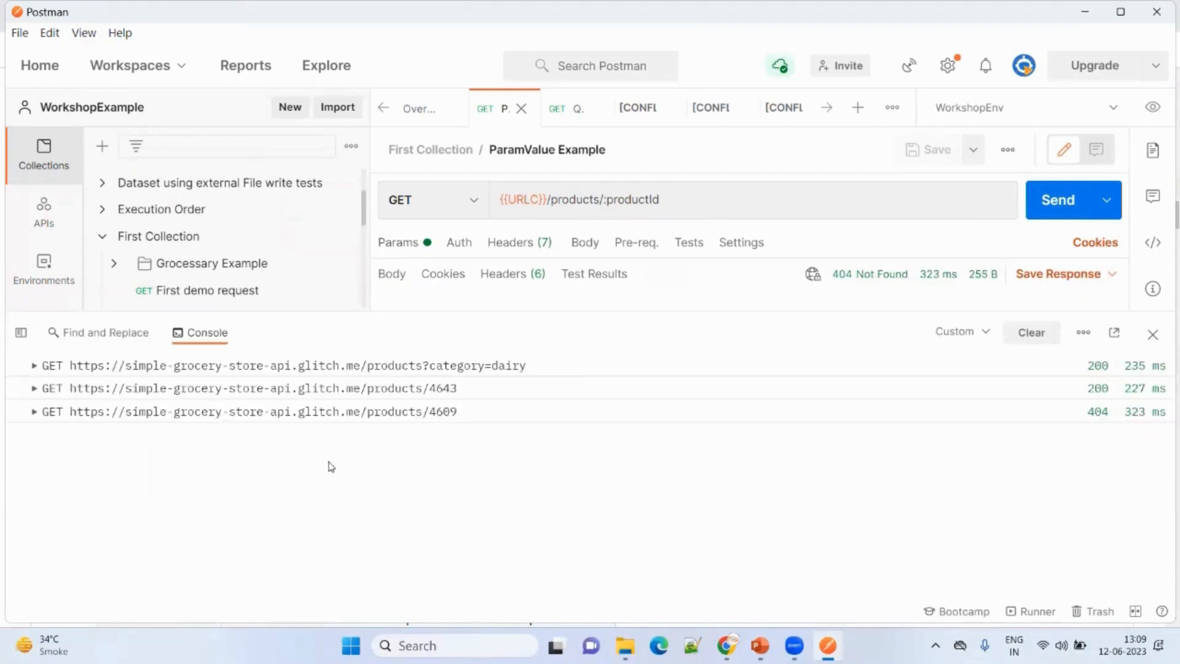
left_click(34, 420)
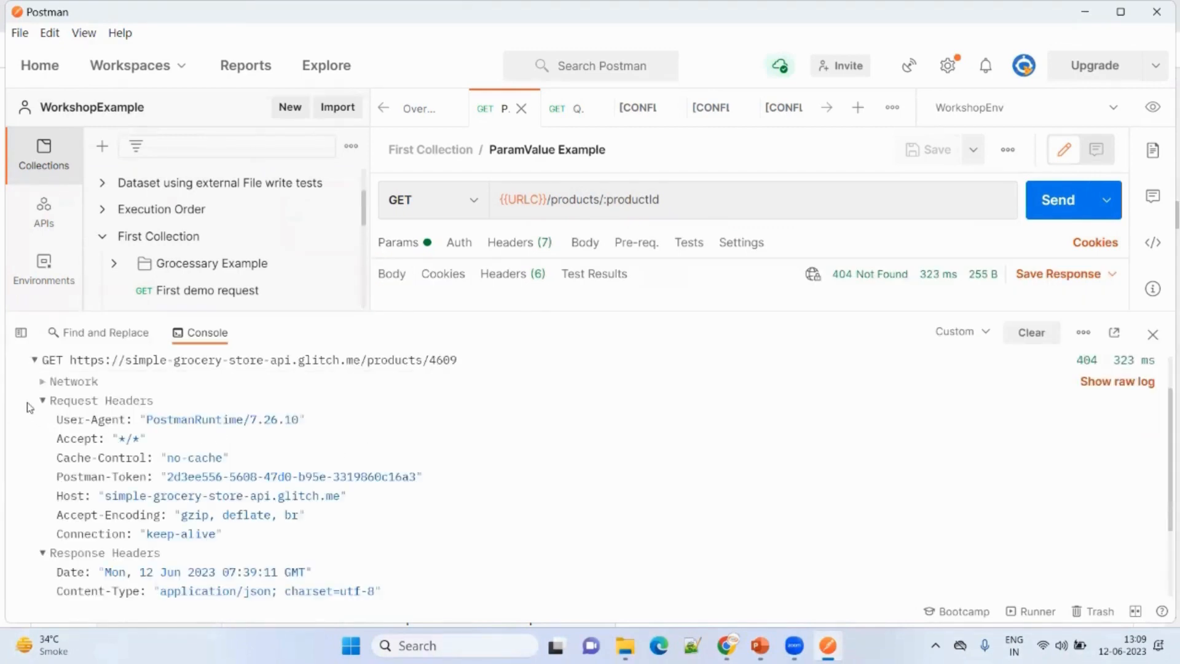
left_click(35, 360)
Rename the path variable in the request URL to productval, then save and send the request without a value.
scroll(511, 389, "down", 1)
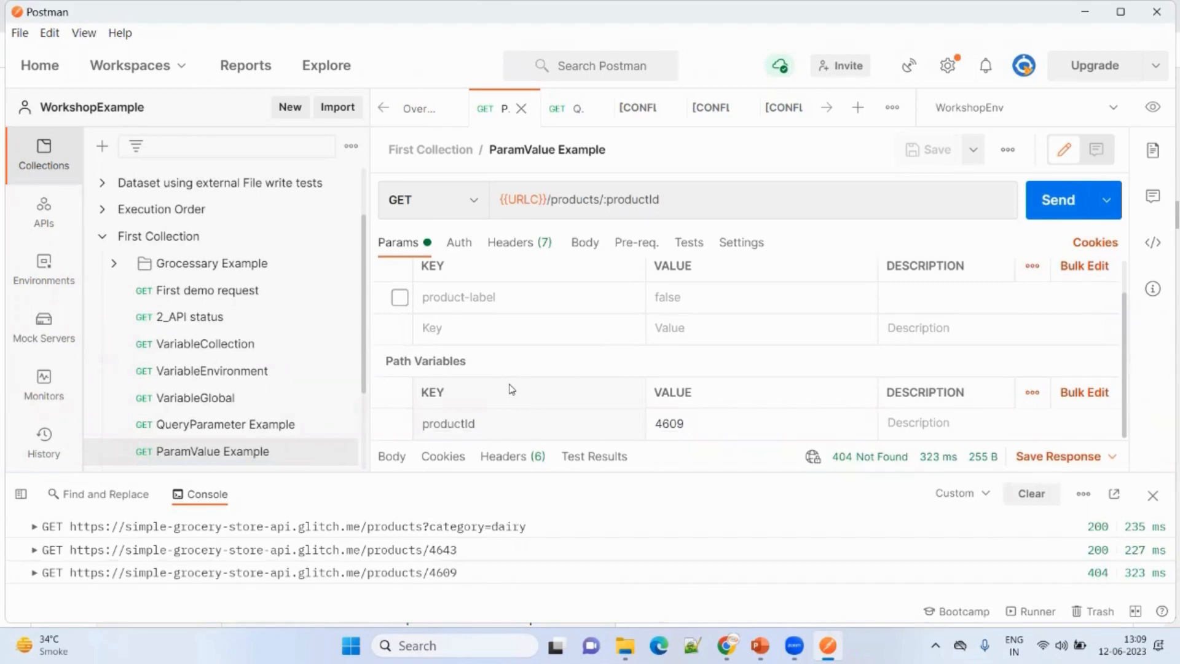
left_click(510, 427)
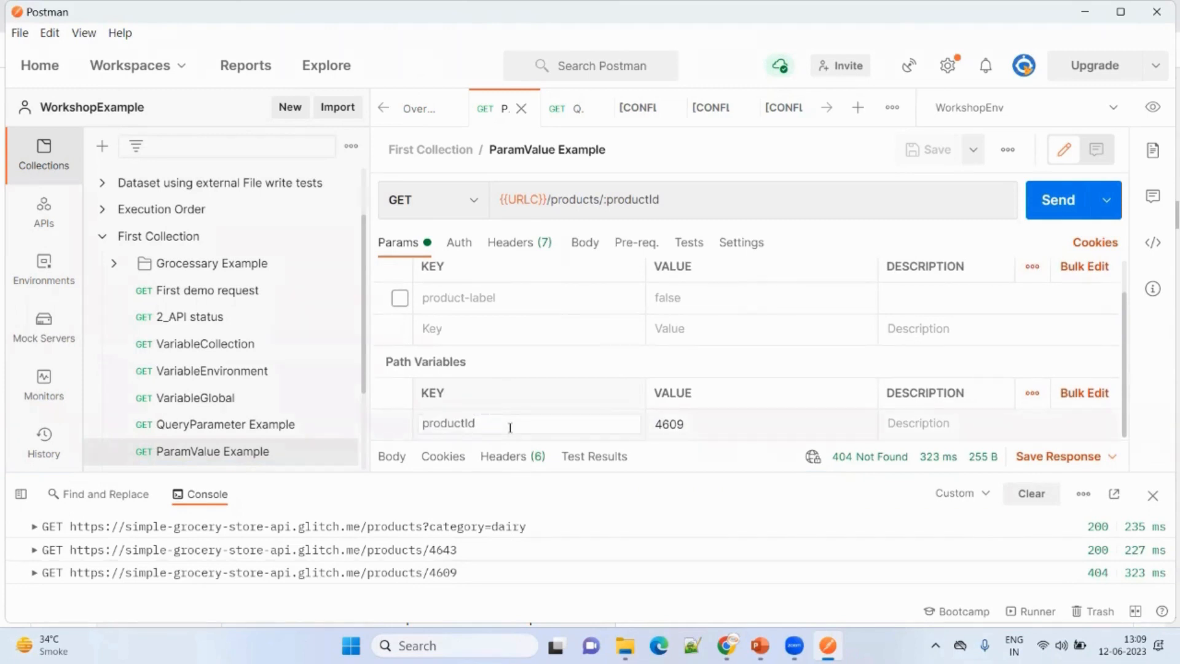
left_click(723, 197)
key("BackSpace")
key("BackSpace")
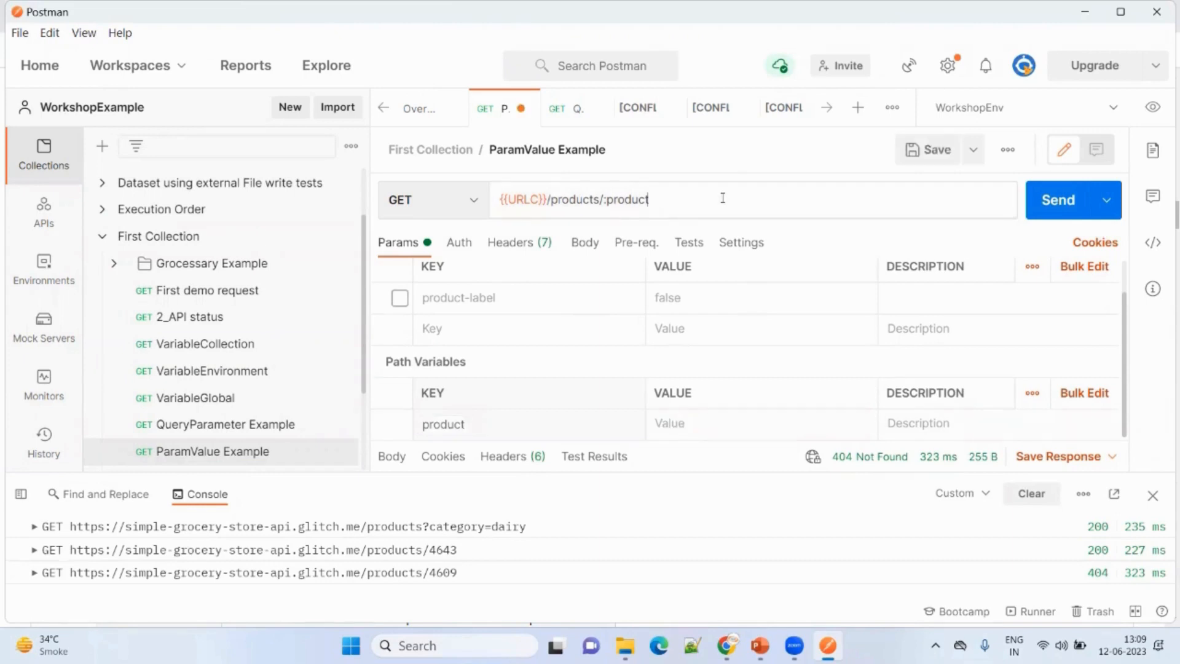
type("va")
left_click(945, 147)
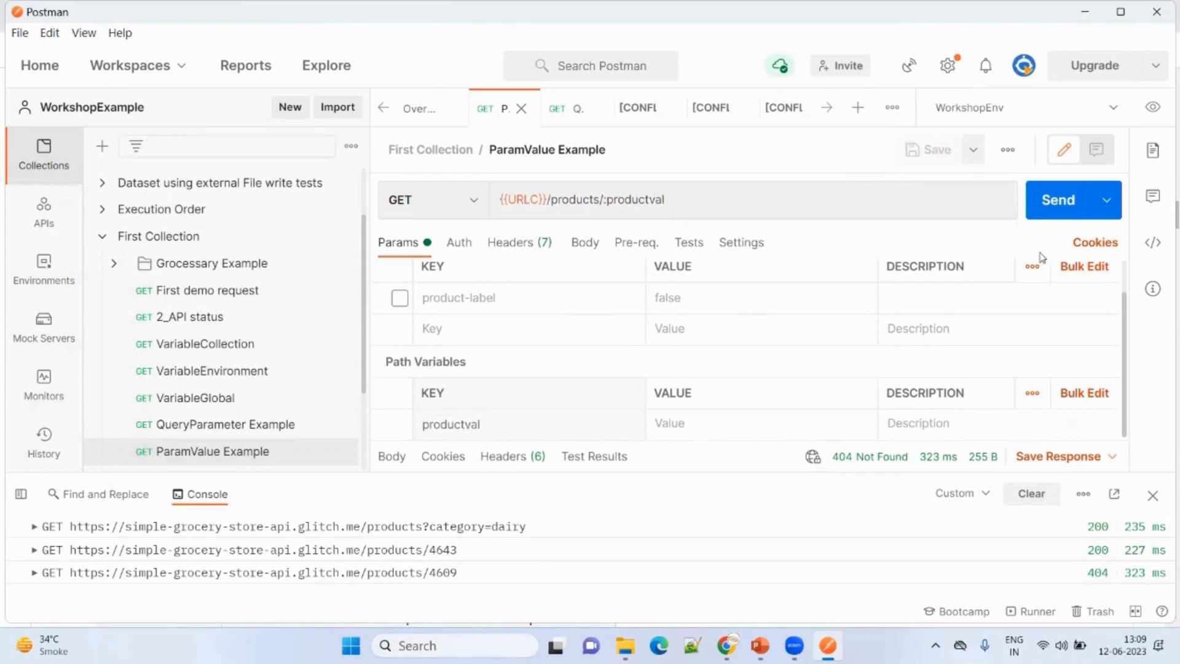
left_click(1039, 212)
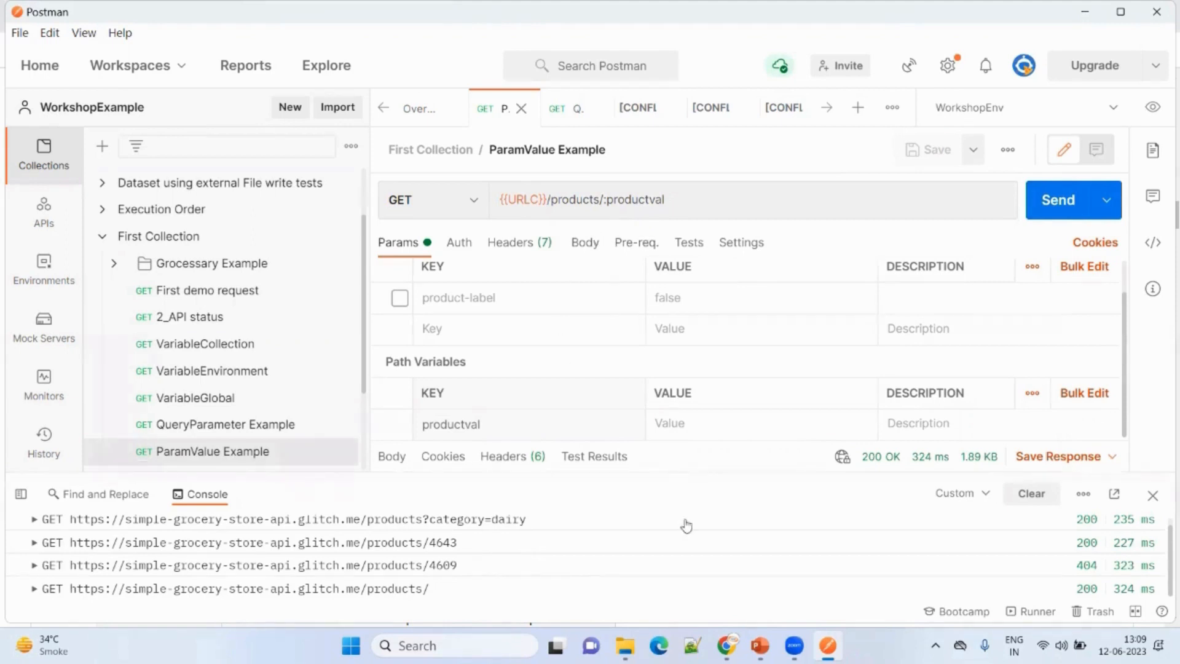
Set the productval path variable to 56, send the request and check the explanation of its response status.
left_click(726, 419)
type("56")
left_click(1047, 199)
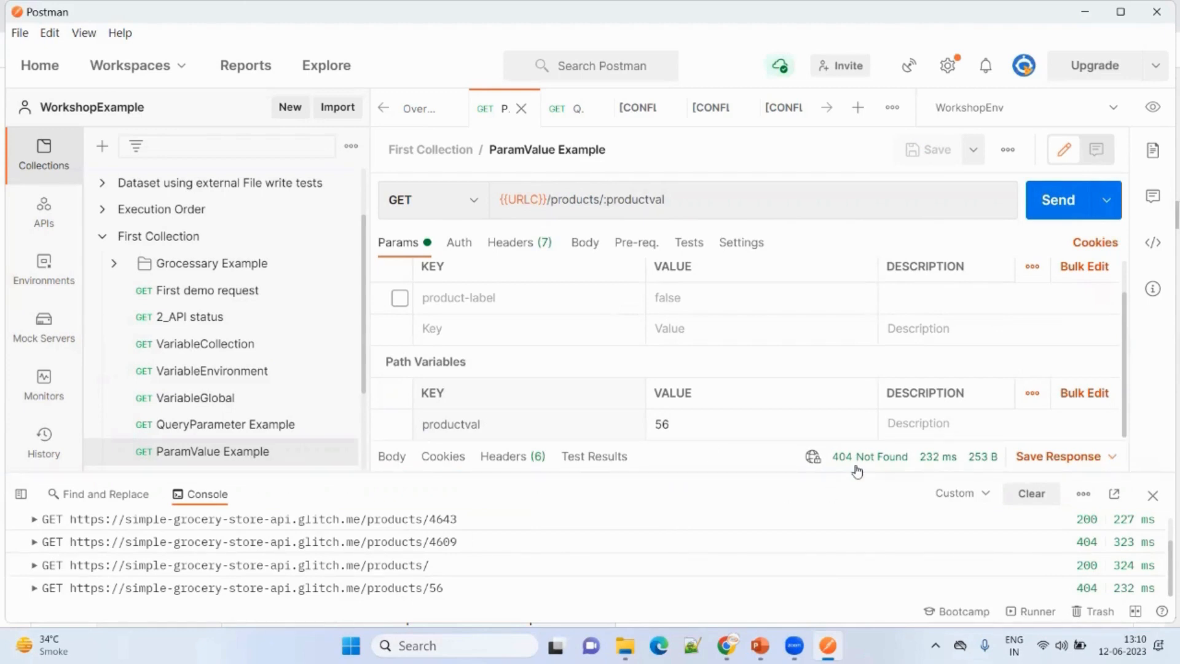
mouse_move(853, 468)
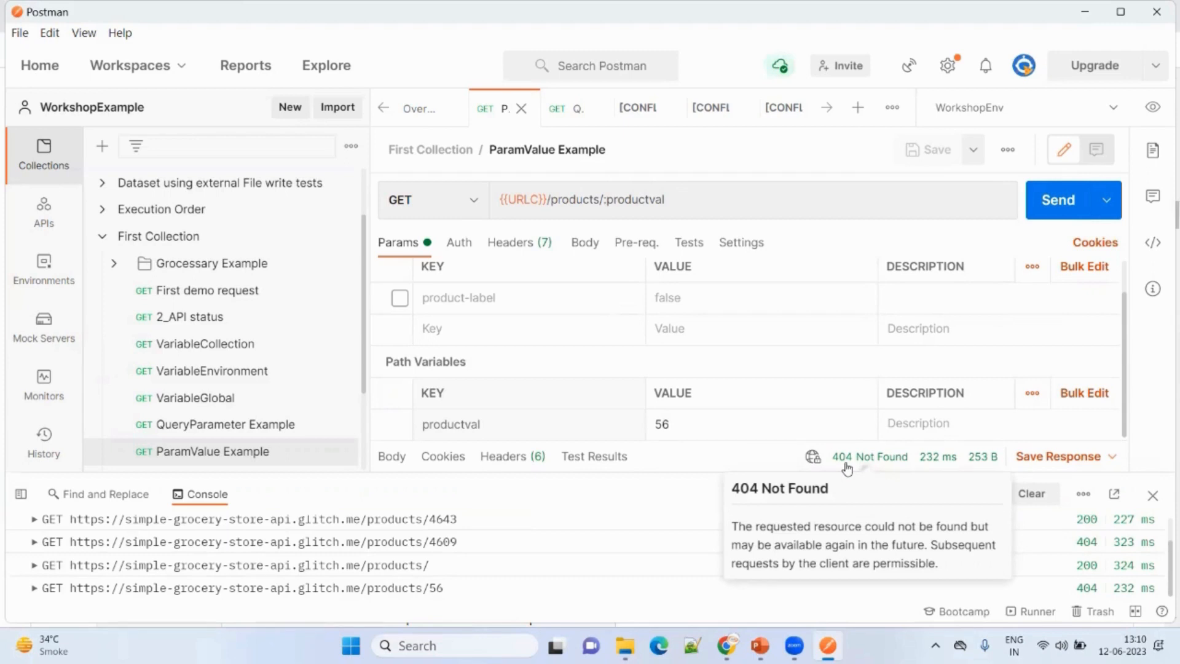
Set the productval path variable to the text nbgvfds, then save and send the request.
left_click(820, 421)
key("BackSpace")
key("BackSpace")
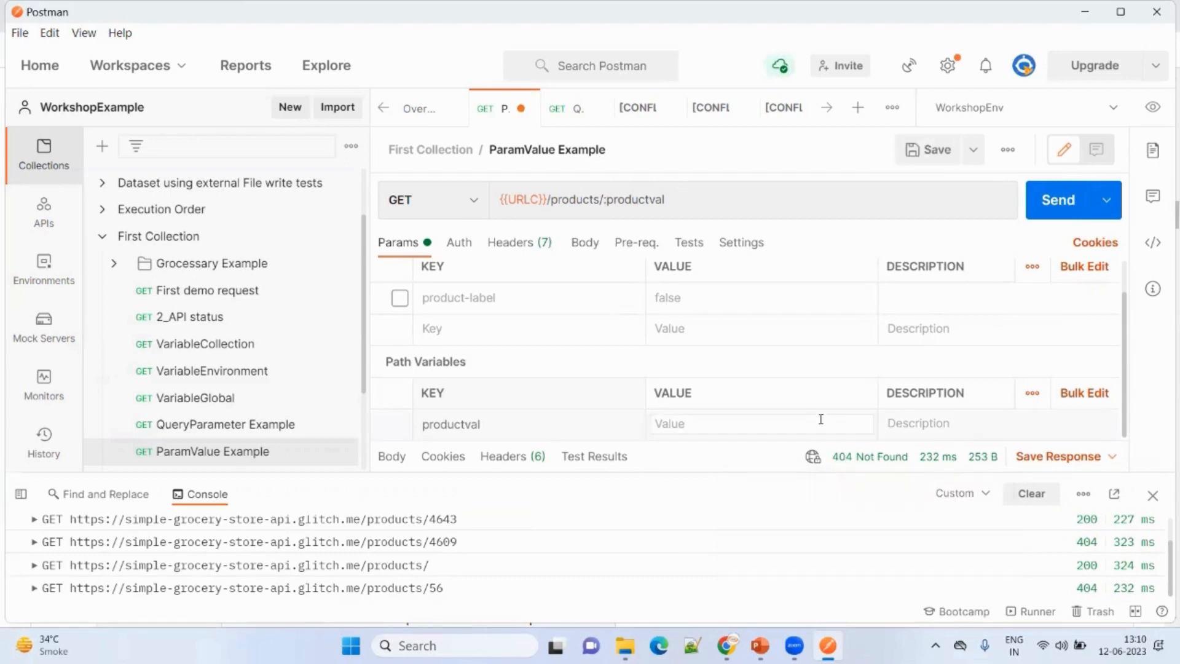
type("nbgvfds")
left_click(931, 150)
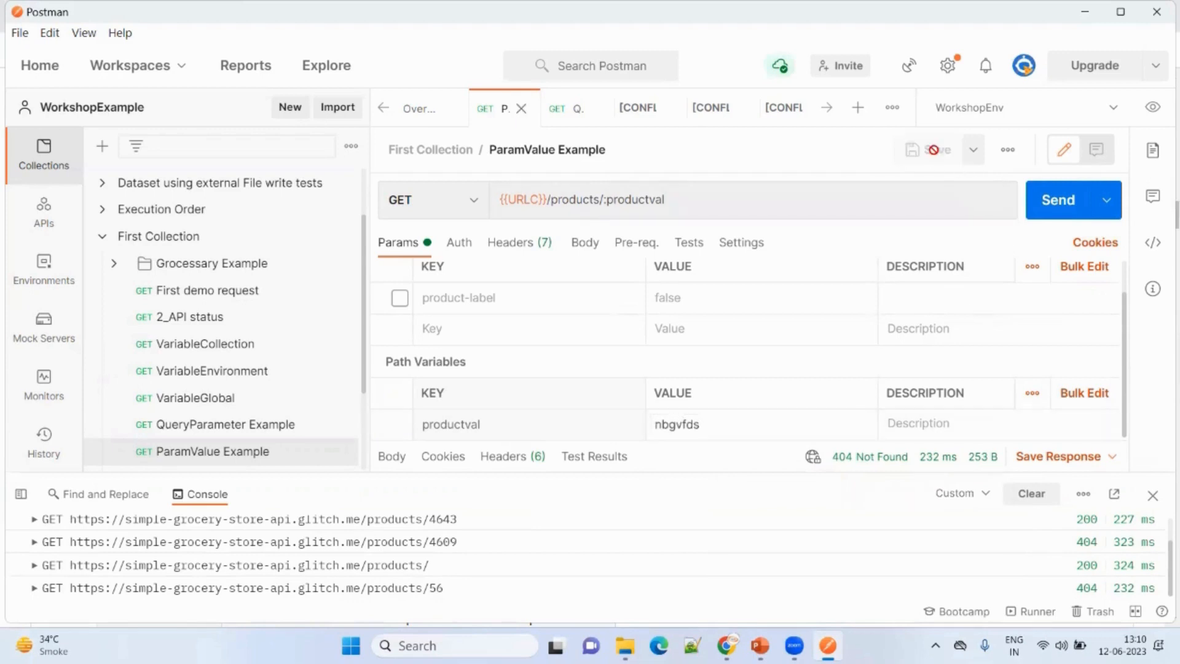
left_click(1066, 213)
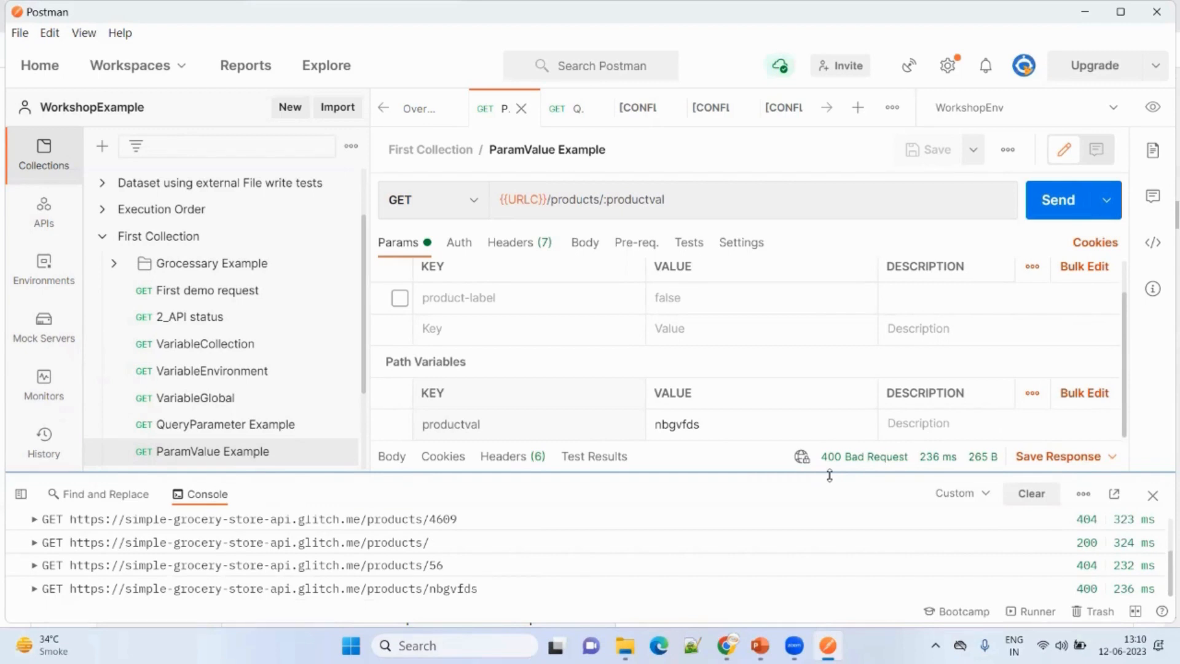
Rename the path variable in the URL back to productId and give it the value 48.
left_click(753, 423)
left_click(502, 432)
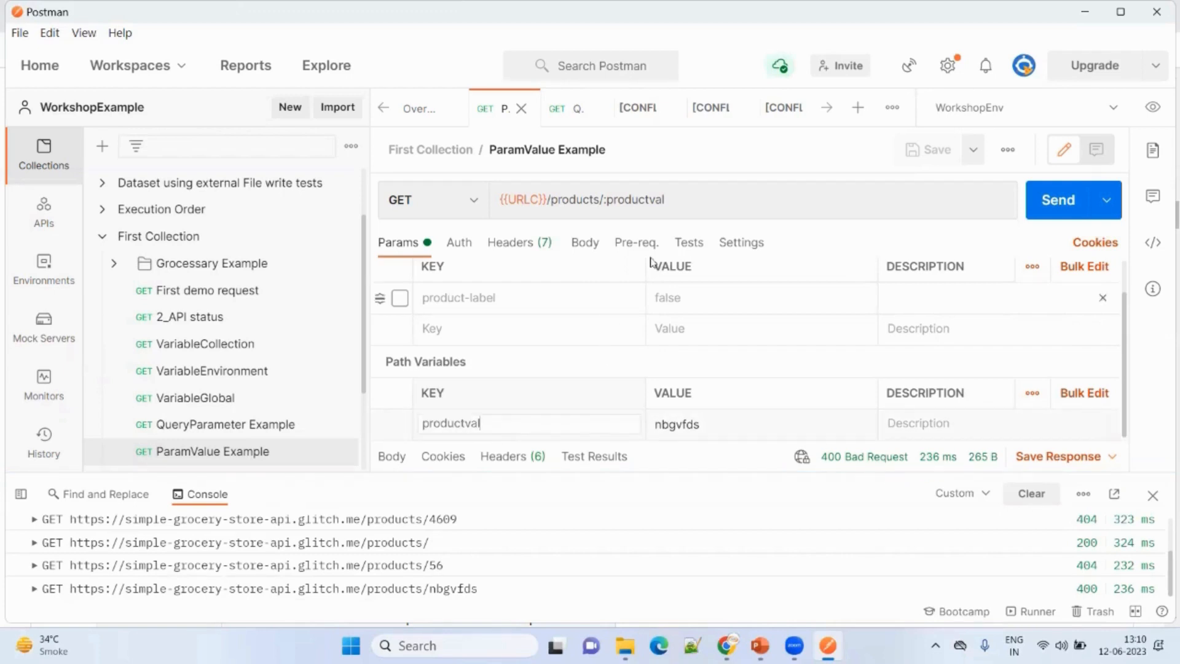
left_click(695, 191)
key("BackSpace")
key("BackSpace")
key("BackSpace")
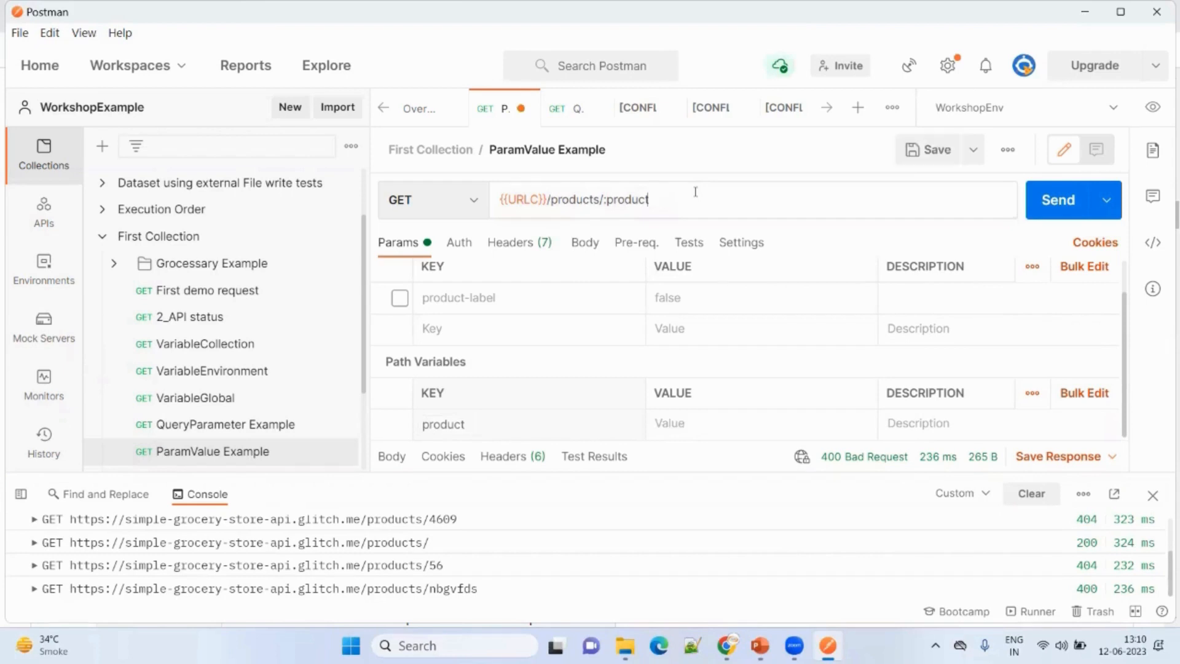
type("Id")
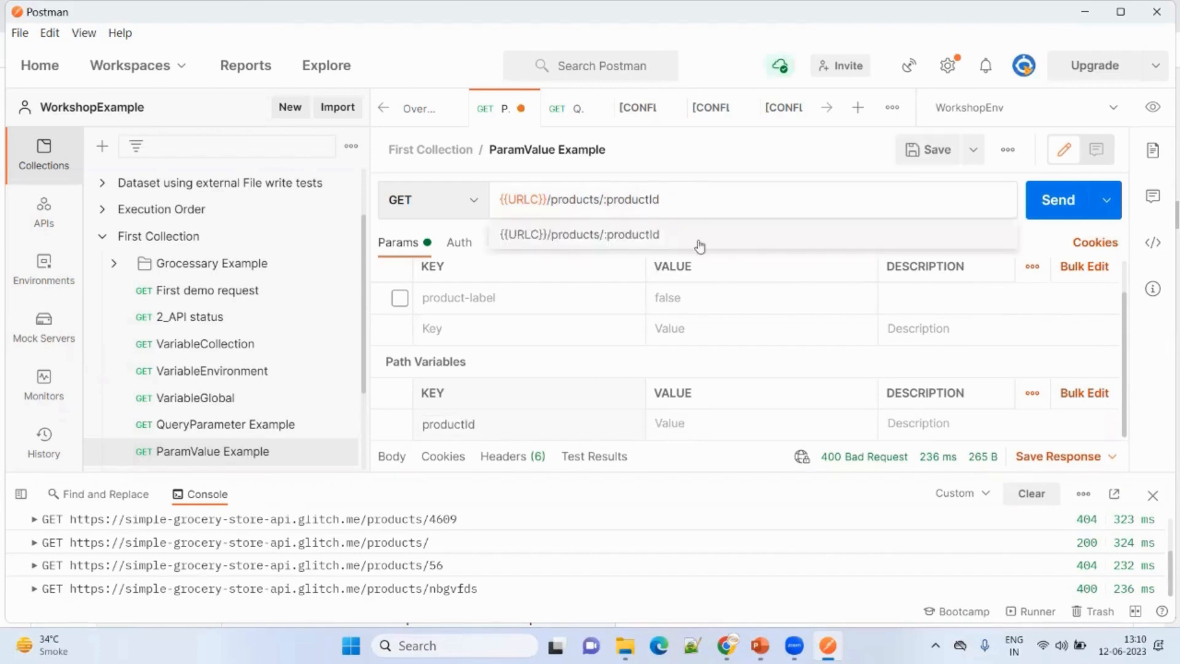
left_click(670, 422)
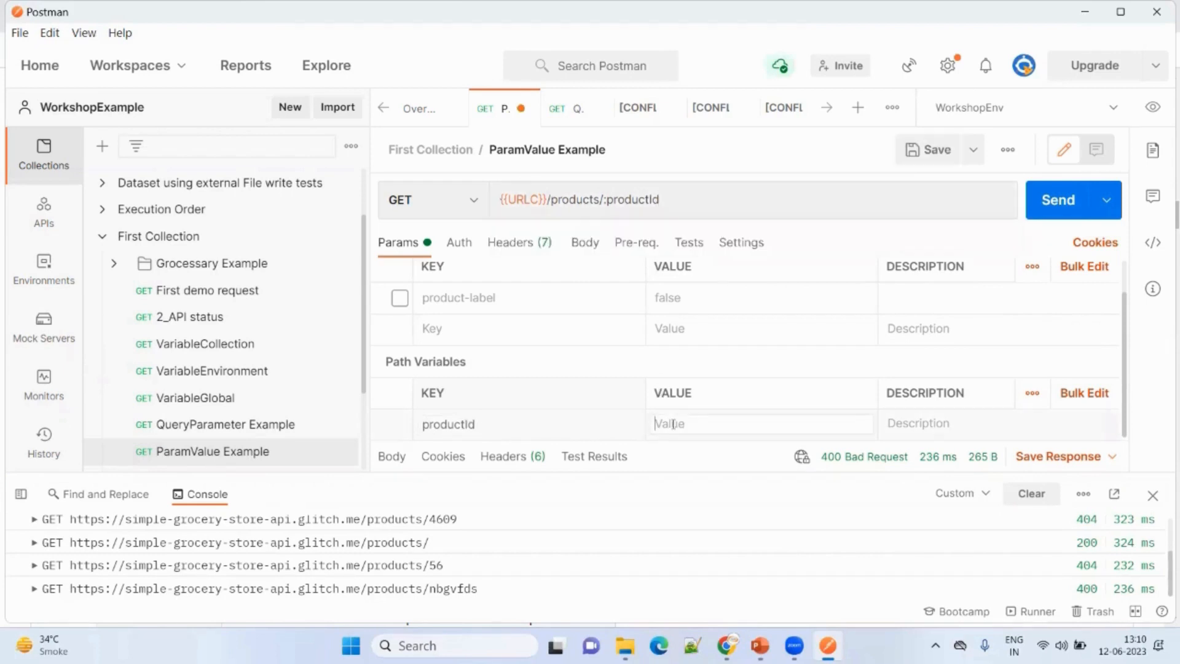
type("48")
Remove the category query string from the QueryParameter Example URL, then save and send the request.
left_click(267, 430)
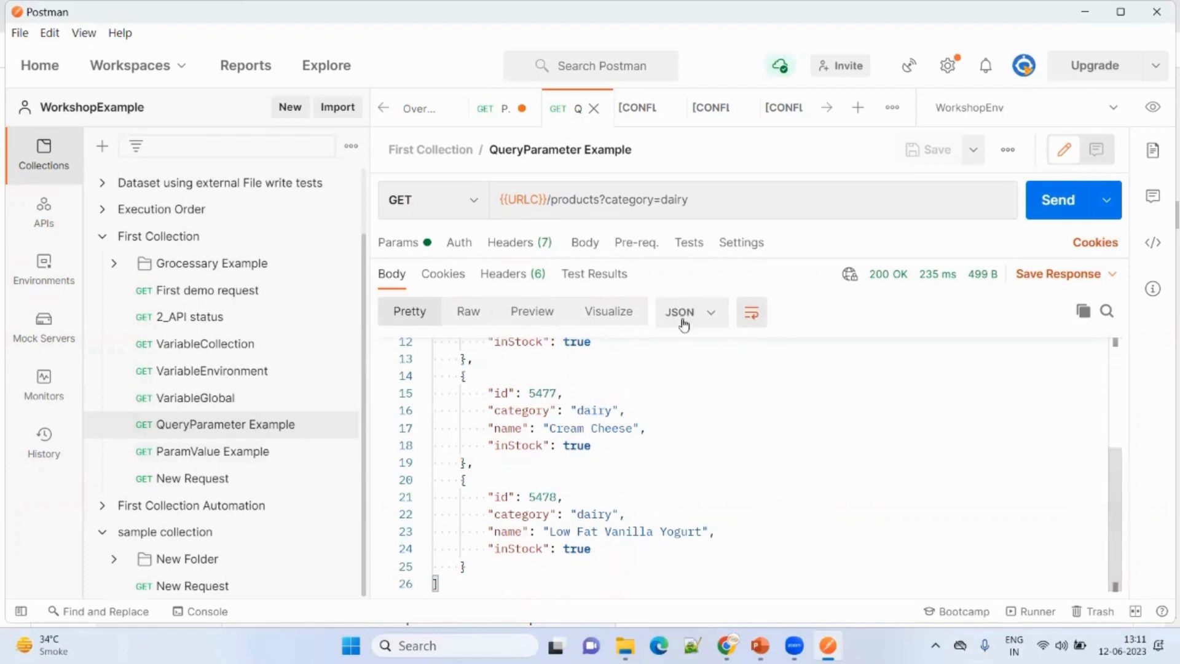
left_click_drag(703, 202, 600, 200)
key("BackSpace")
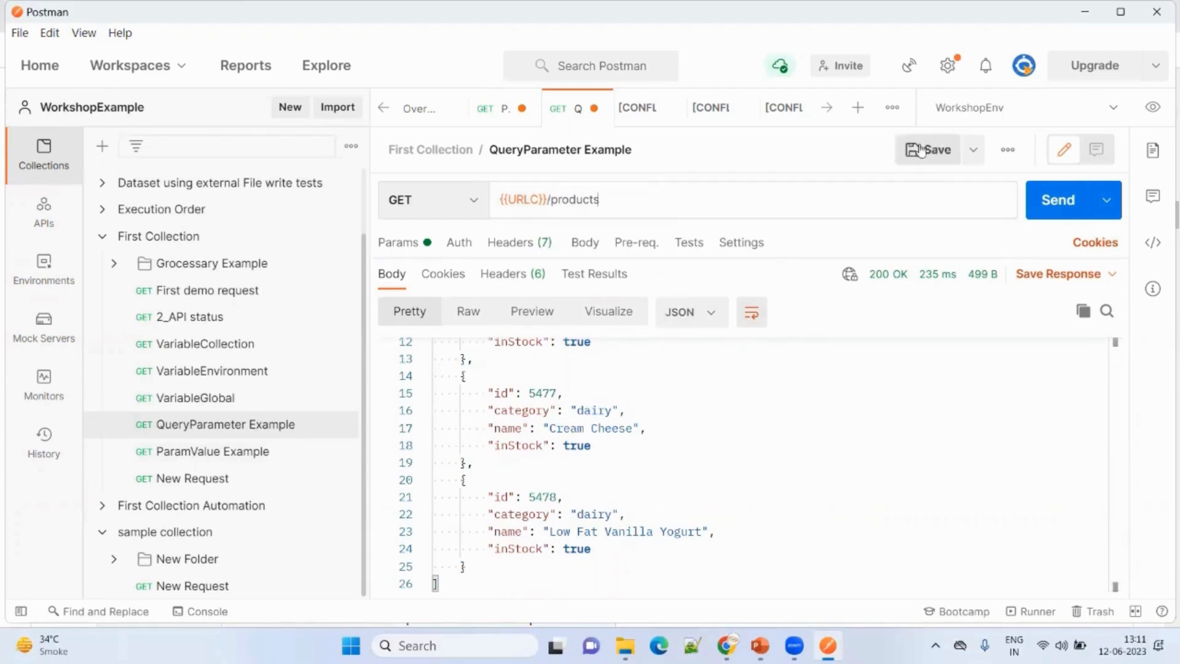
left_click(920, 151)
left_click(1072, 212)
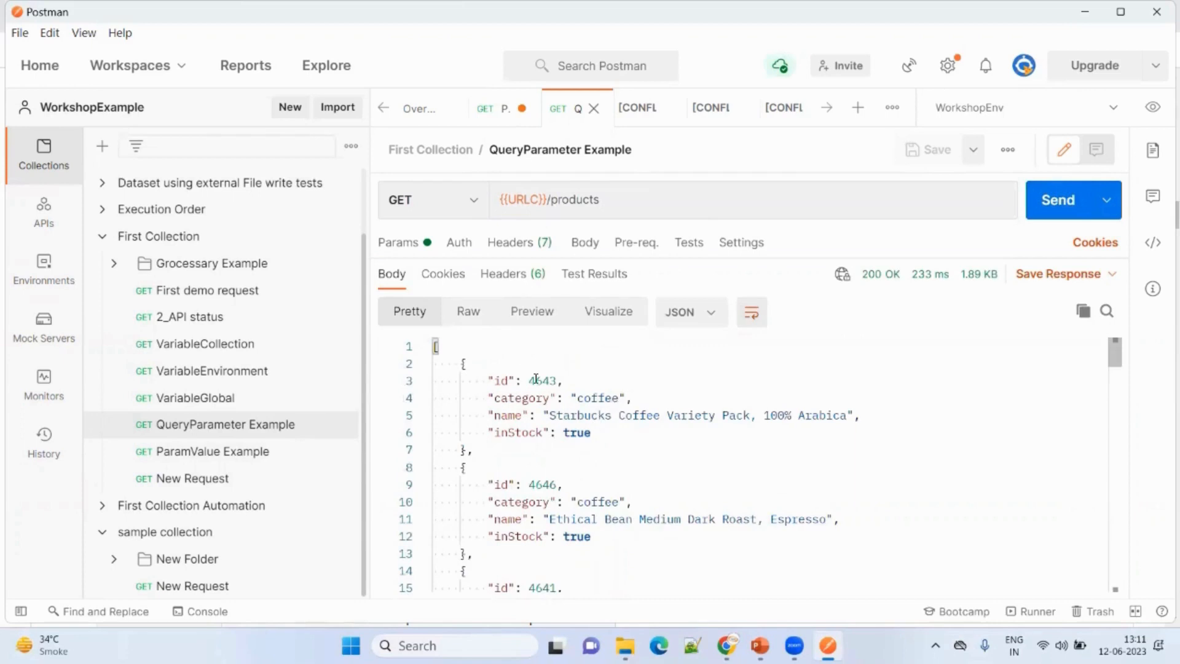
Return to the ParamValue Example request and set its productId path variable to 4943.
left_click(264, 452)
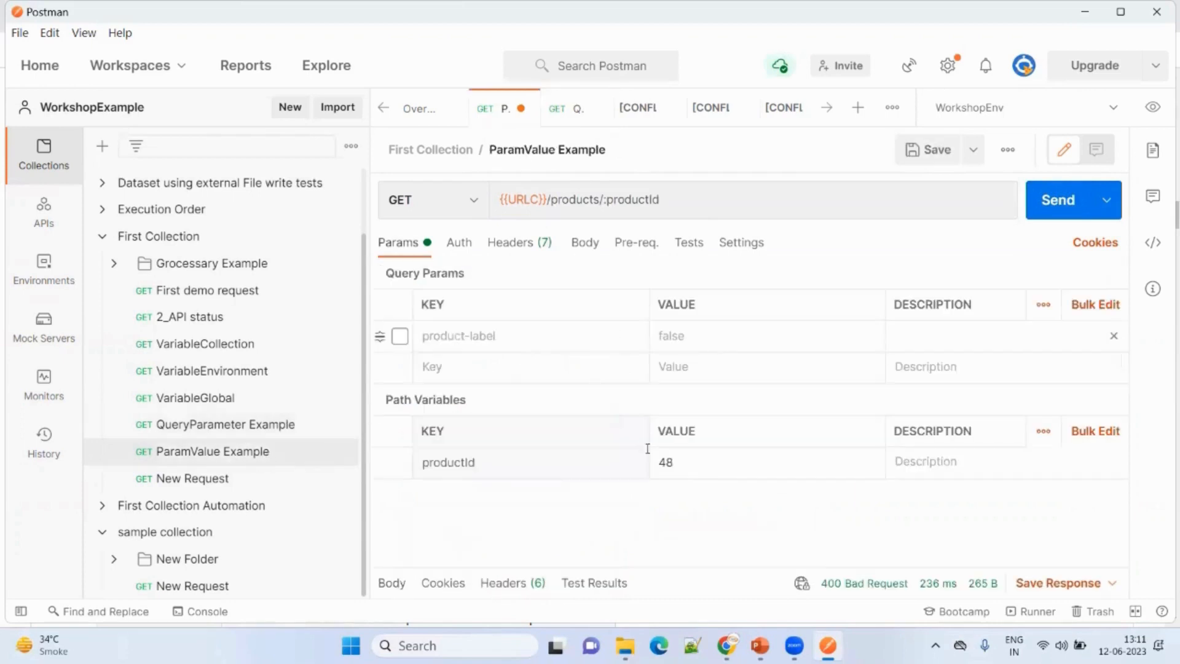
left_click(688, 462)
key("BackSpace")
type("943")
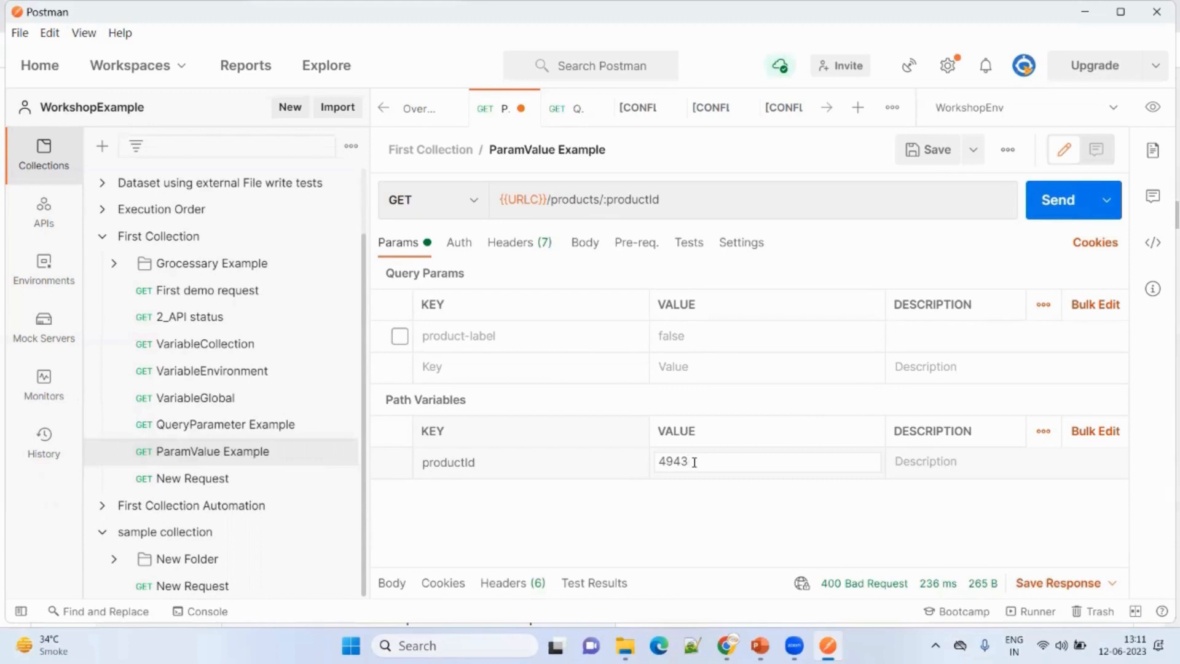
Save and send the request with an emptied productId value and review the products in the response body.
left_click_drag(696, 462, 523, 457)
key("BackSpace")
left_click(927, 150)
left_click(1062, 216)
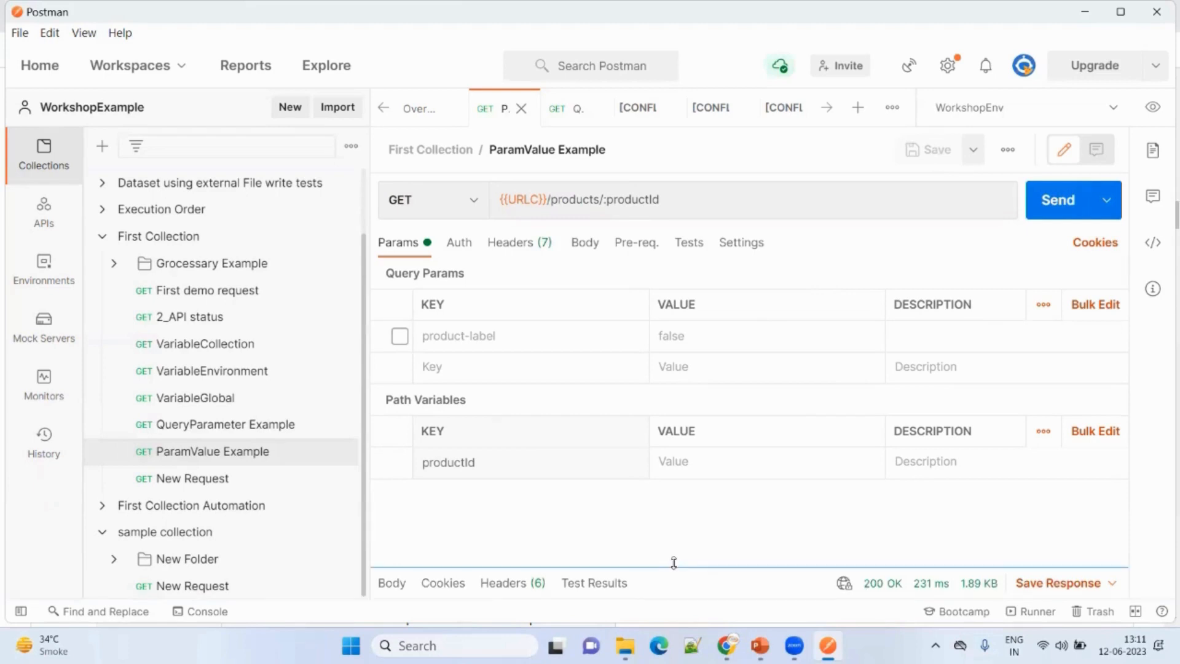
left_click_drag(674, 561, 690, 473)
scroll(580, 547, "down", 15)
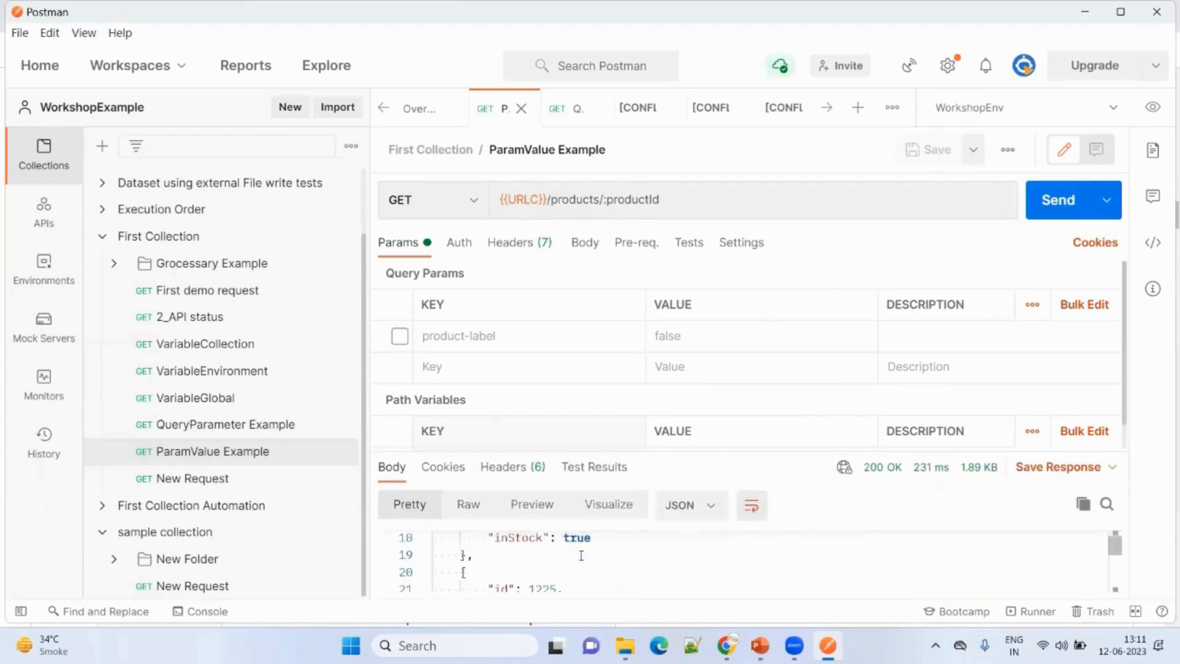